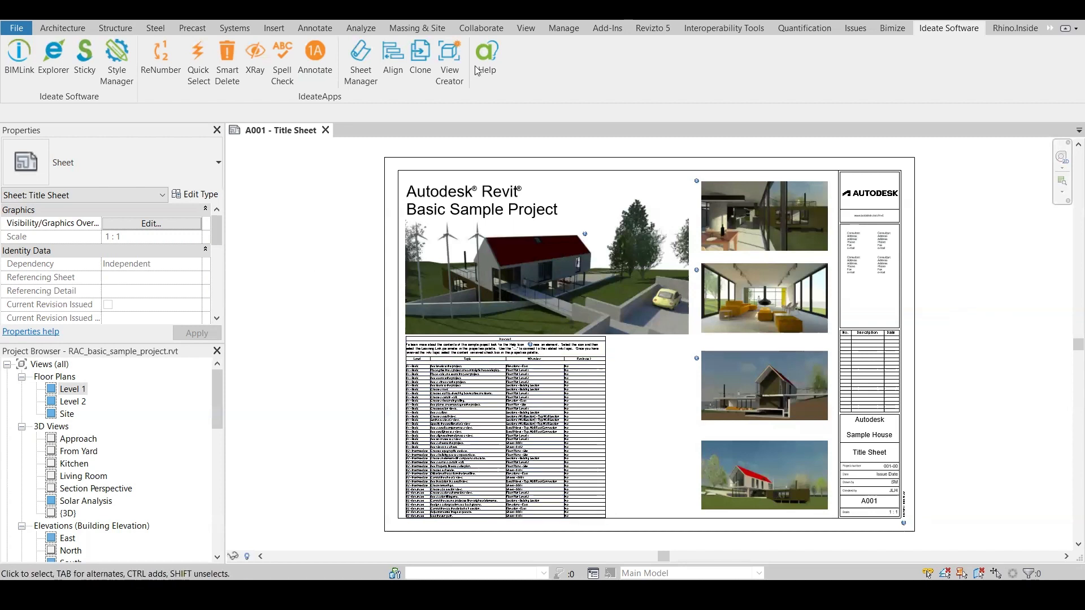
Add a second revision to the project's sheet issues/revisions, review the first revision's numbering options, and accept the changes
left_click(526, 29)
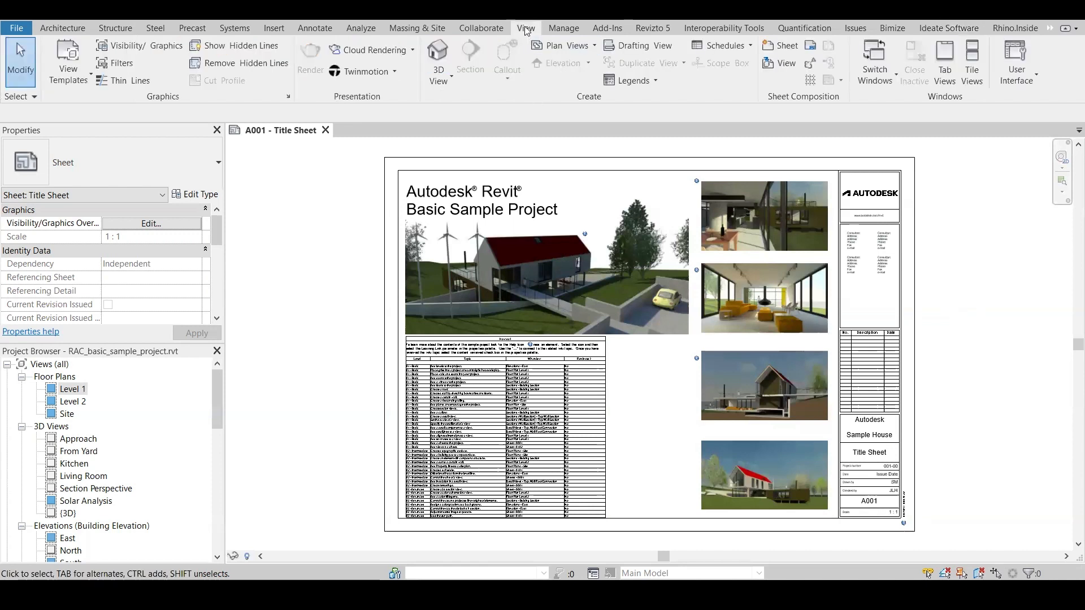
left_click(810, 65)
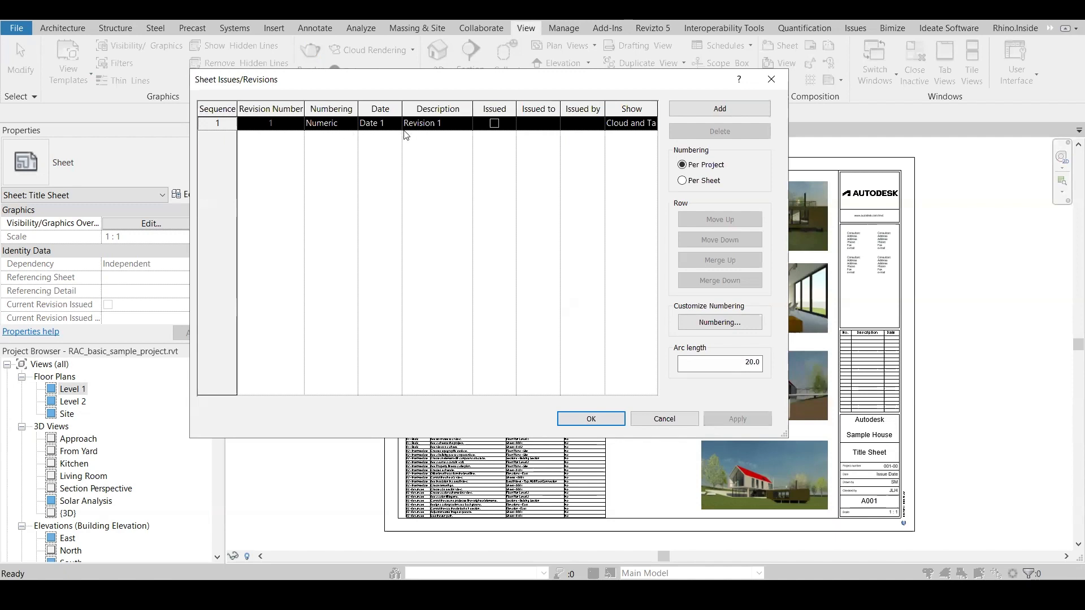
left_click(729, 117)
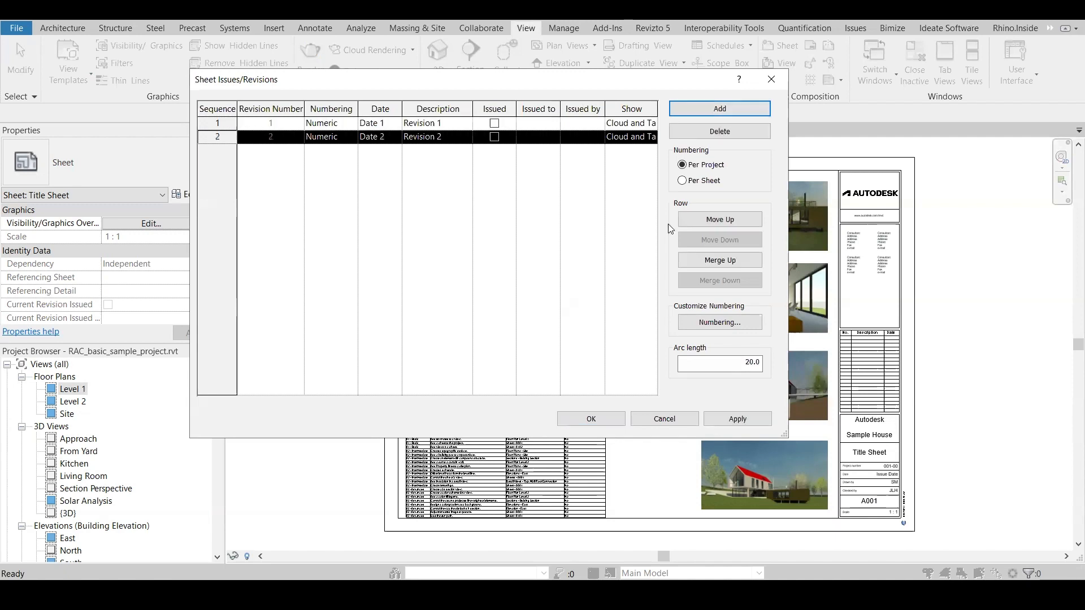
left_click(317, 123)
left_click(350, 123)
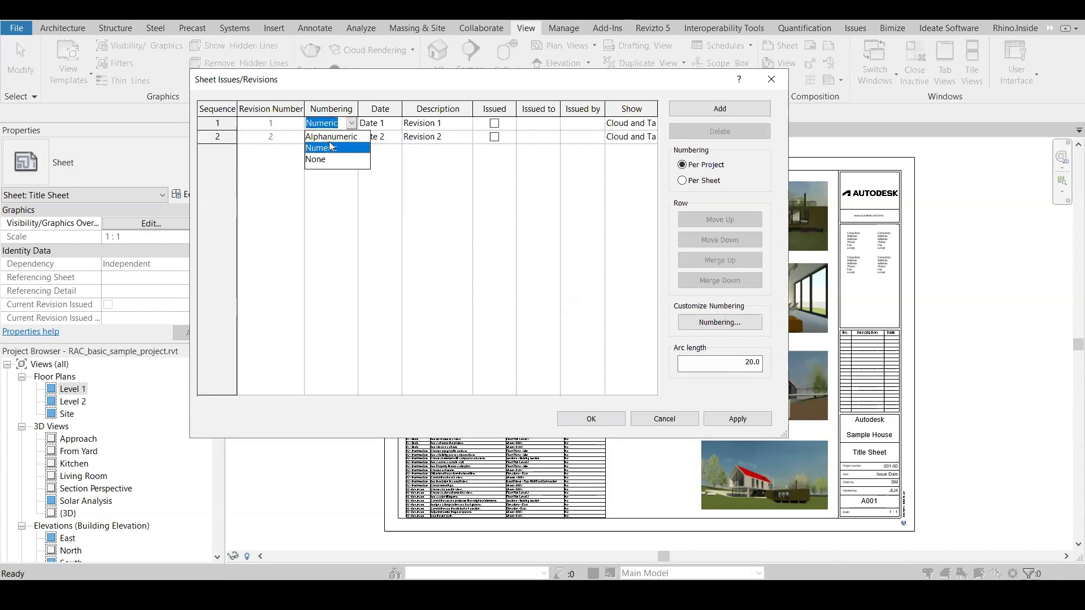
left_click(333, 199)
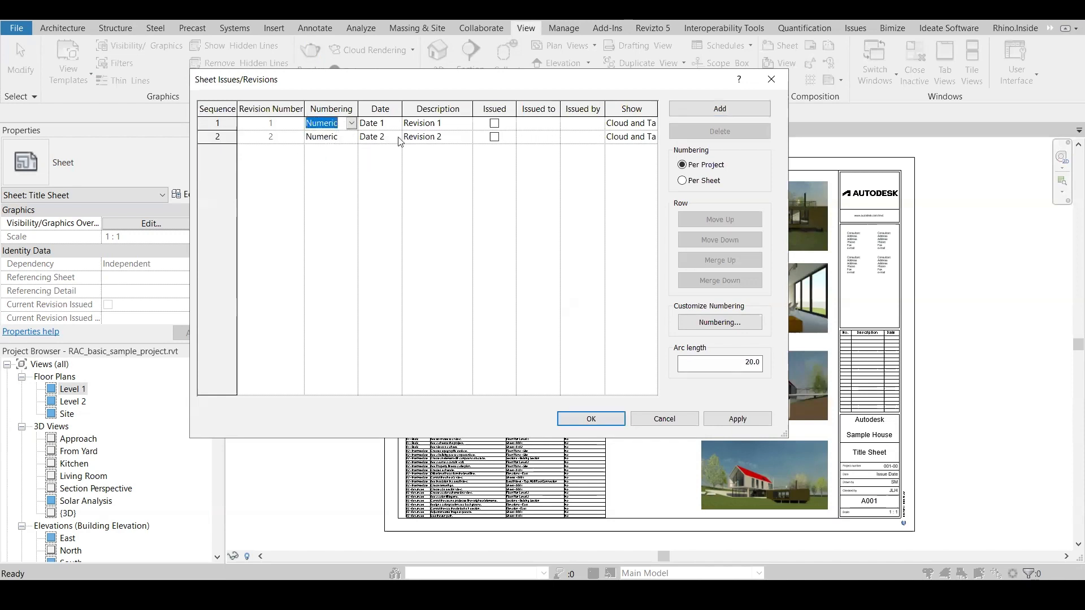
left_click(436, 124)
left_click(457, 124)
left_click(608, 418)
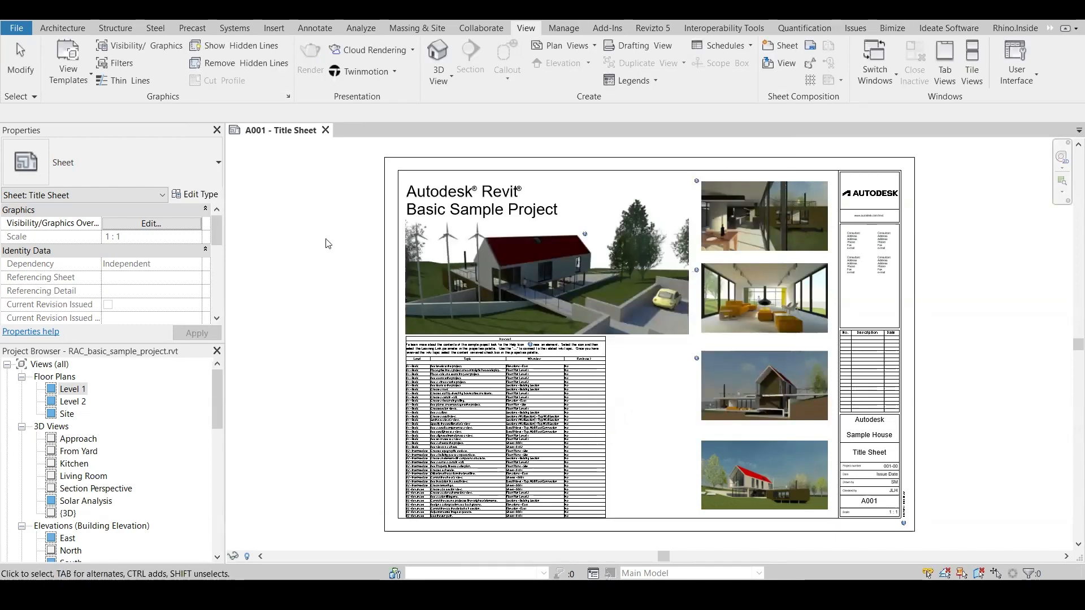
Create a new BIMLink link from the Revision_on_Sheet definition in the 08 Revision Management library folder
left_click(952, 30)
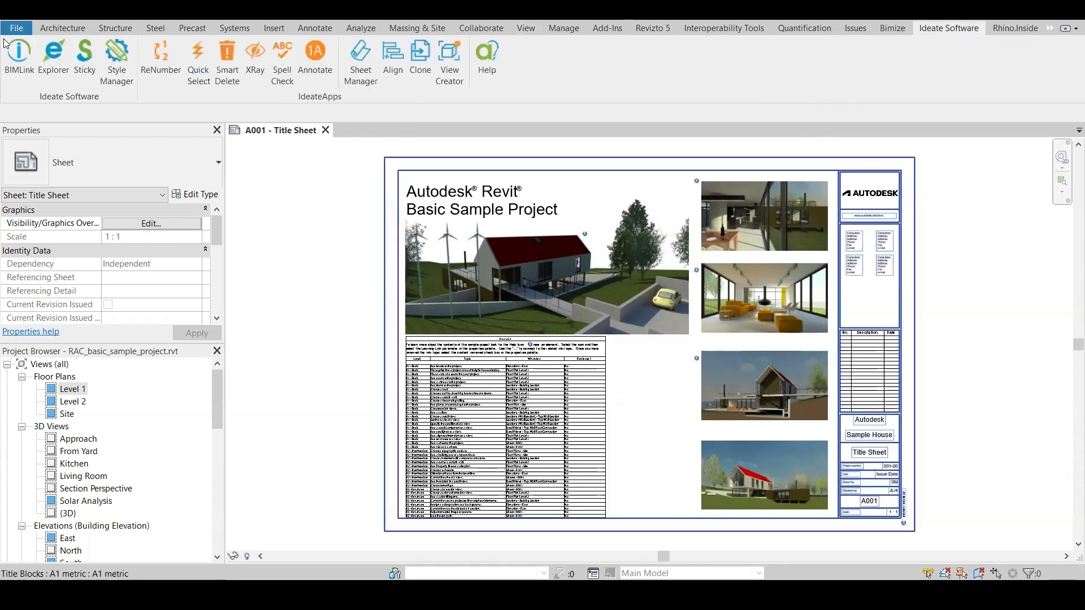
left_click(11, 65)
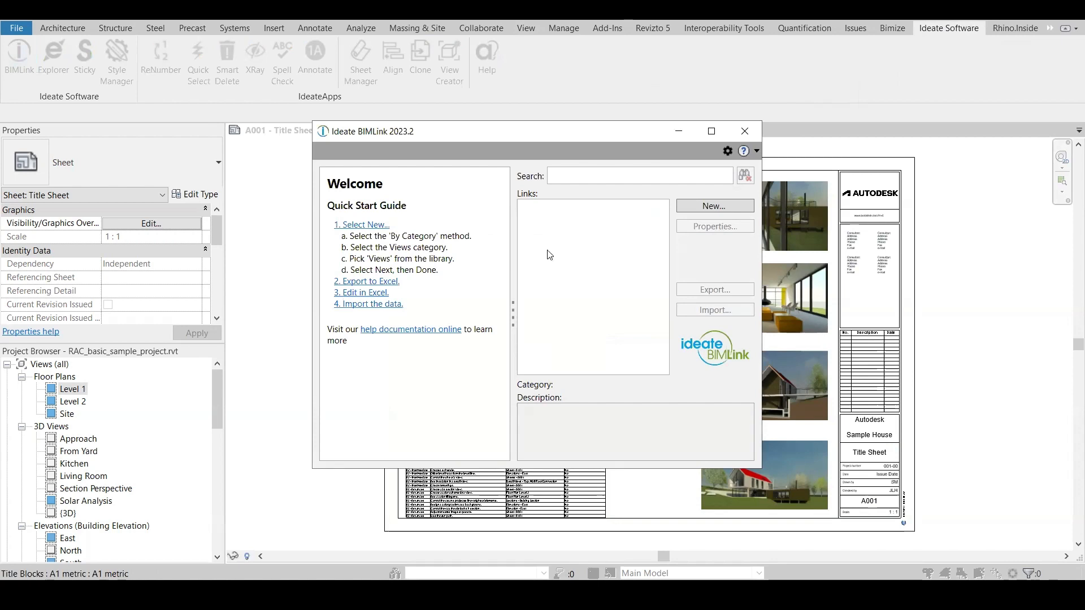
left_click(682, 210)
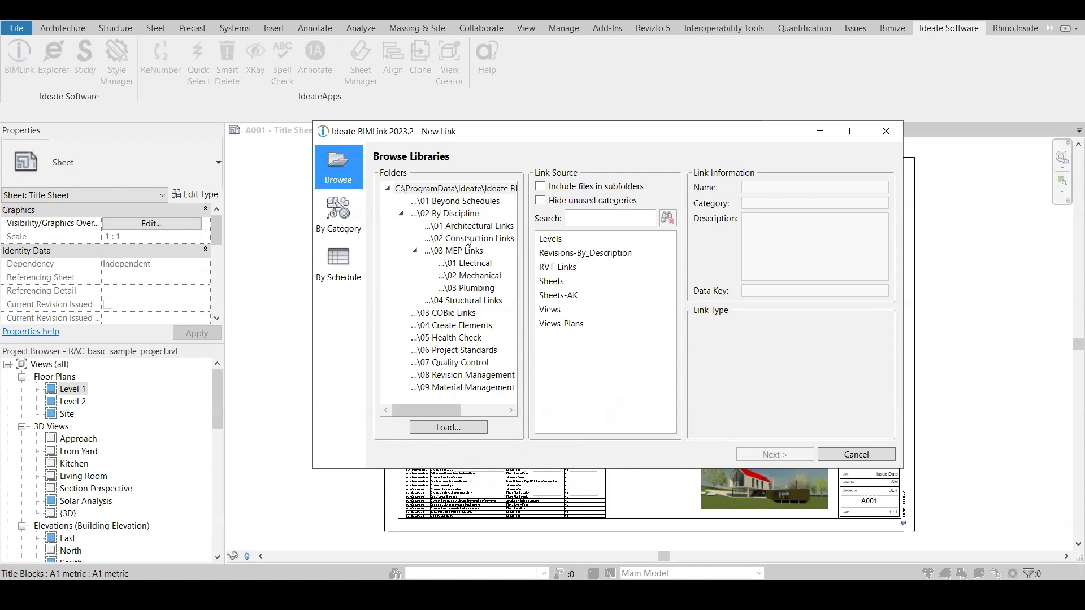
left_click(451, 376)
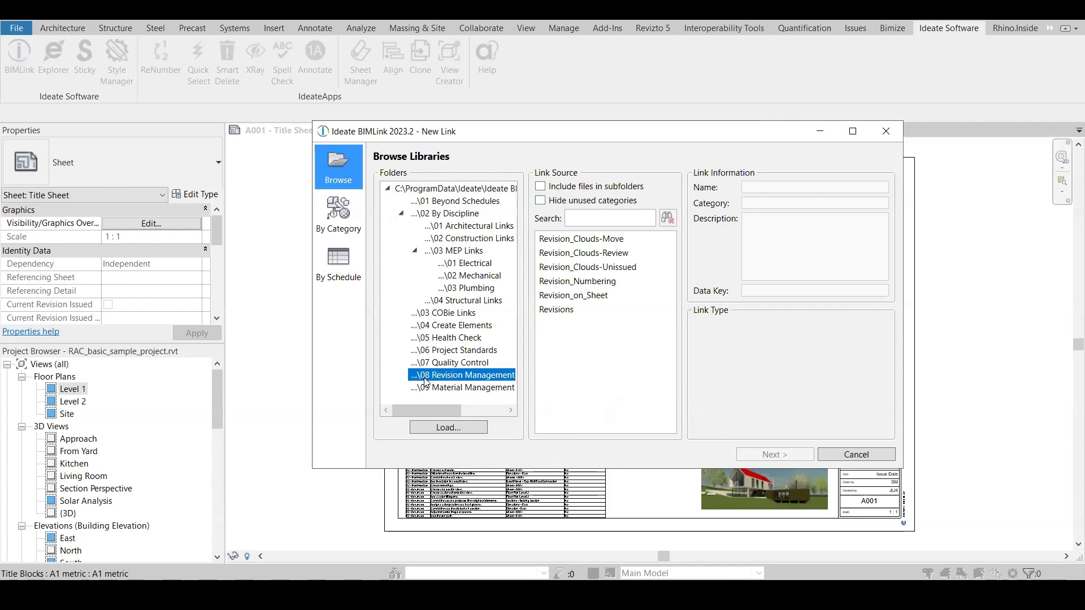
left_click(588, 301)
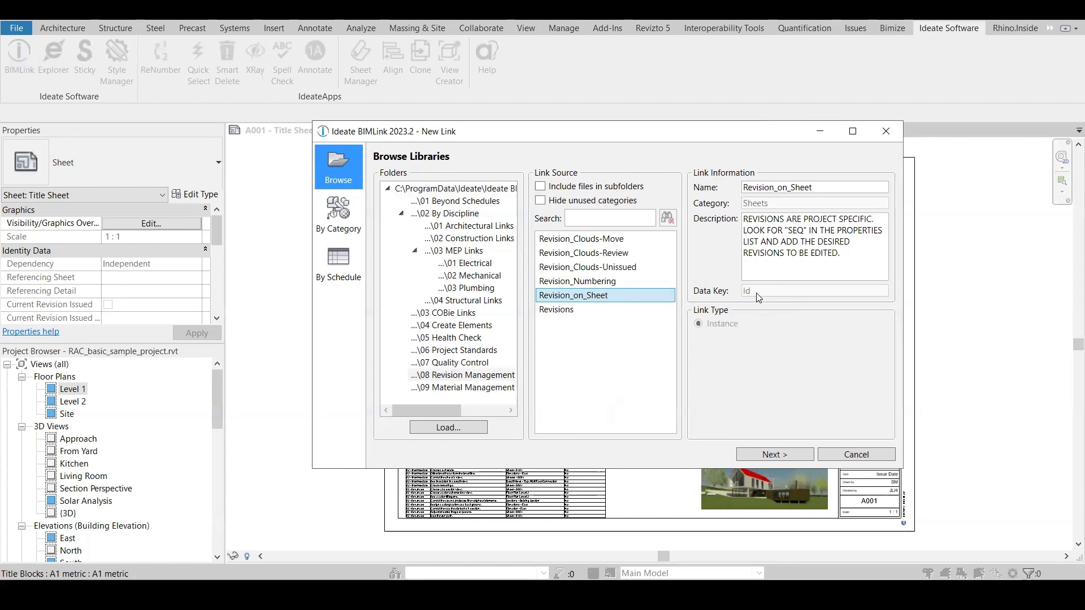
left_click(780, 460)
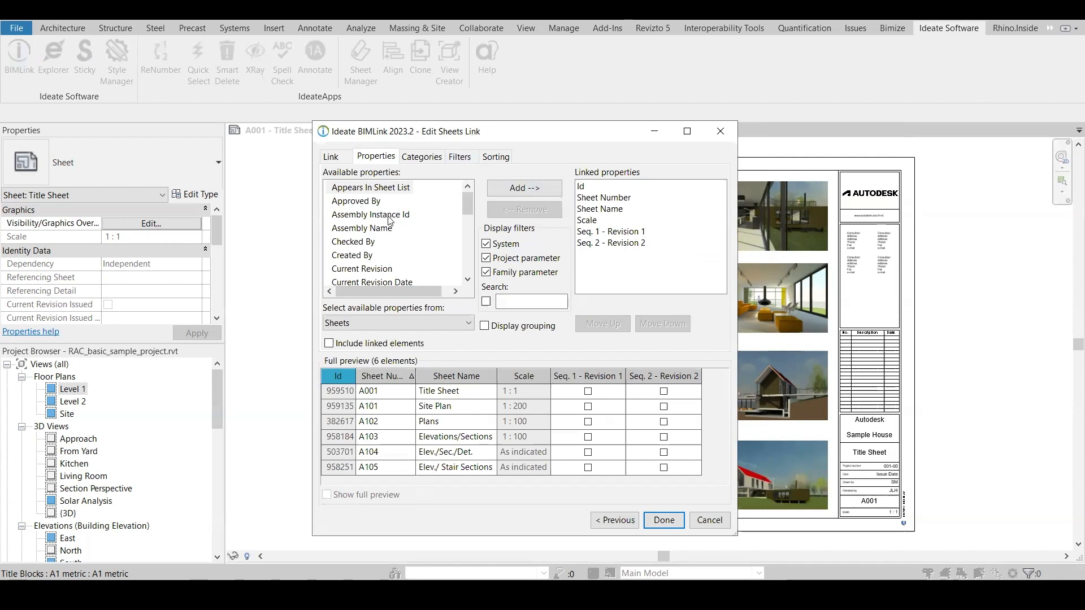
Add the Guide Grid property to the sheets link's linked properties, and remove it again
left_click(370, 245)
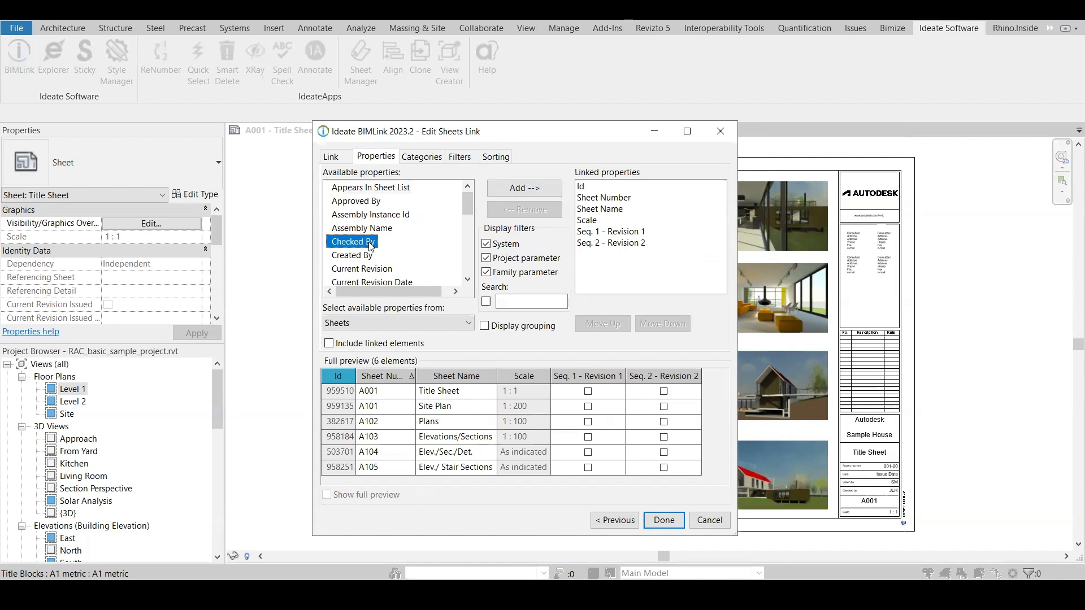
scroll(363, 271, "down", 1)
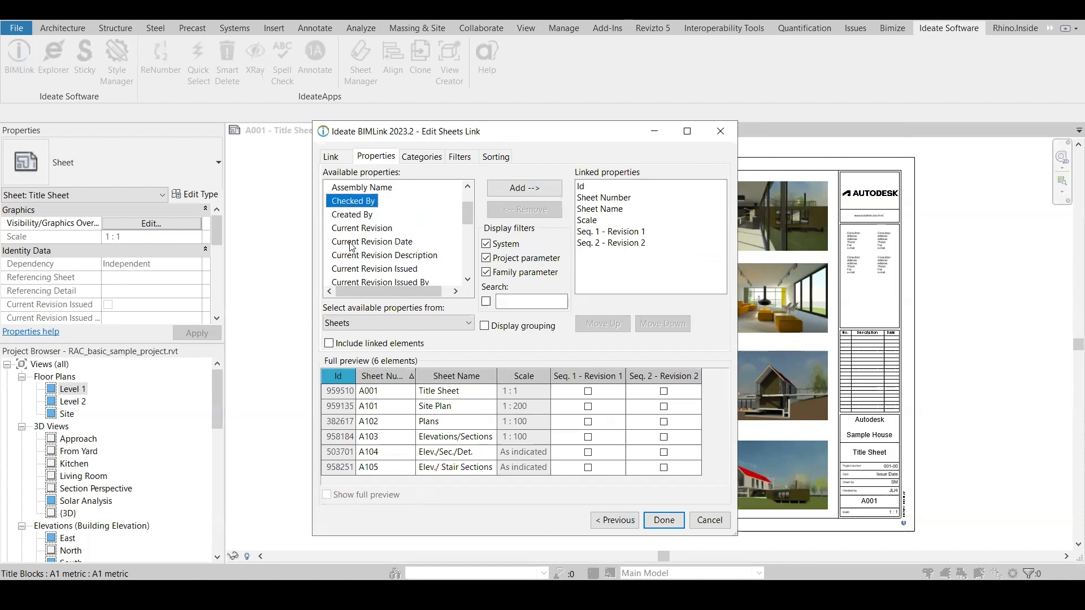
scroll(351, 247, "down", 3)
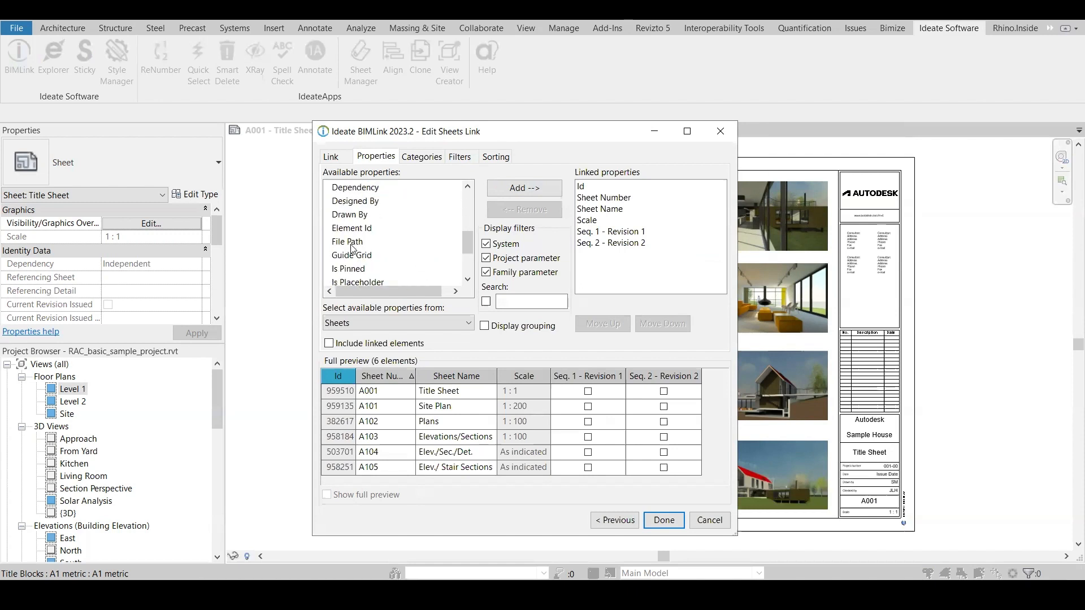
scroll(351, 248, "down", 1)
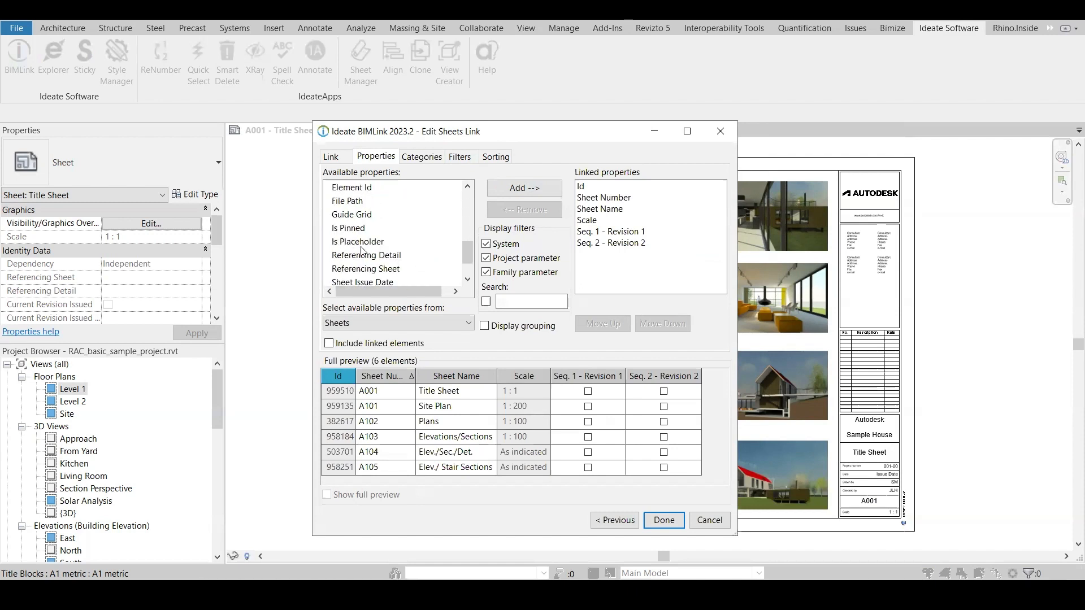
left_click(374, 218)
left_click(524, 188)
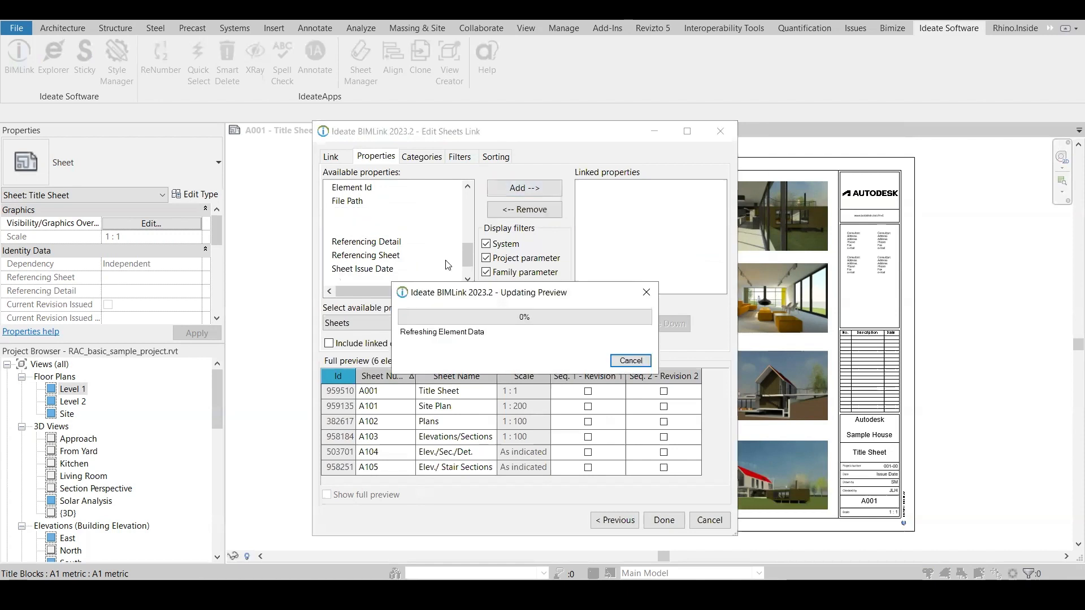
left_click(517, 214)
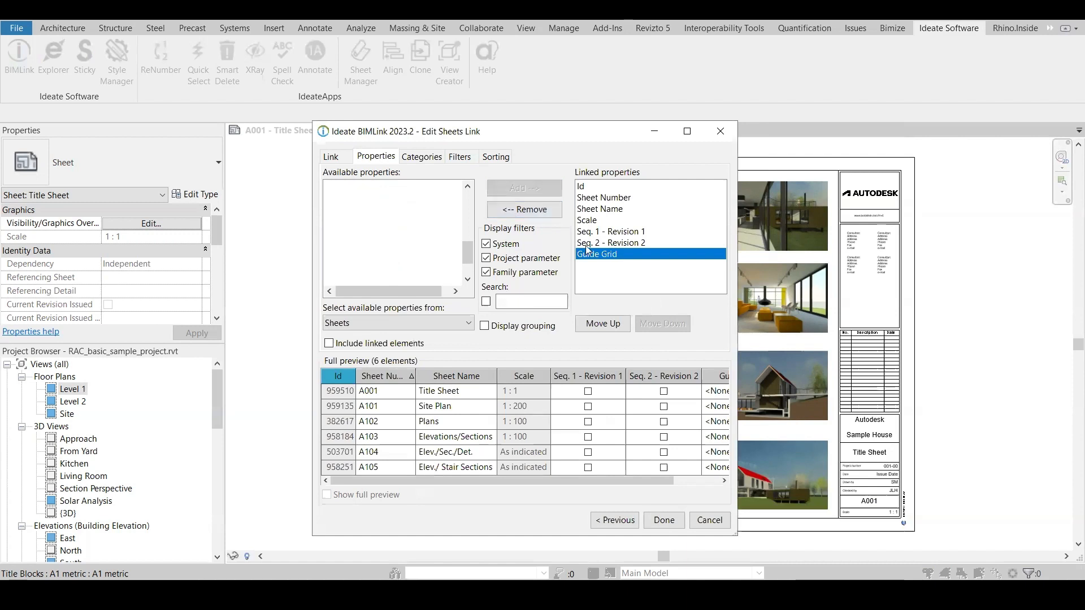
scroll(419, 234, "up", 6)
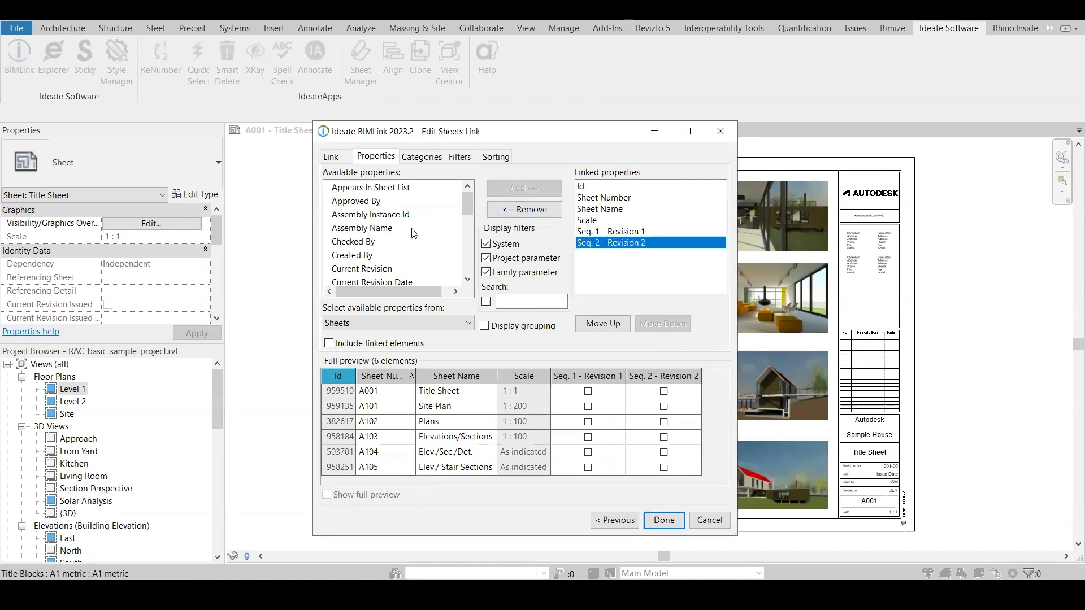
Examine the Id and Sheet Number linked properties and the data key options available for Sheet Number
left_click(591, 187)
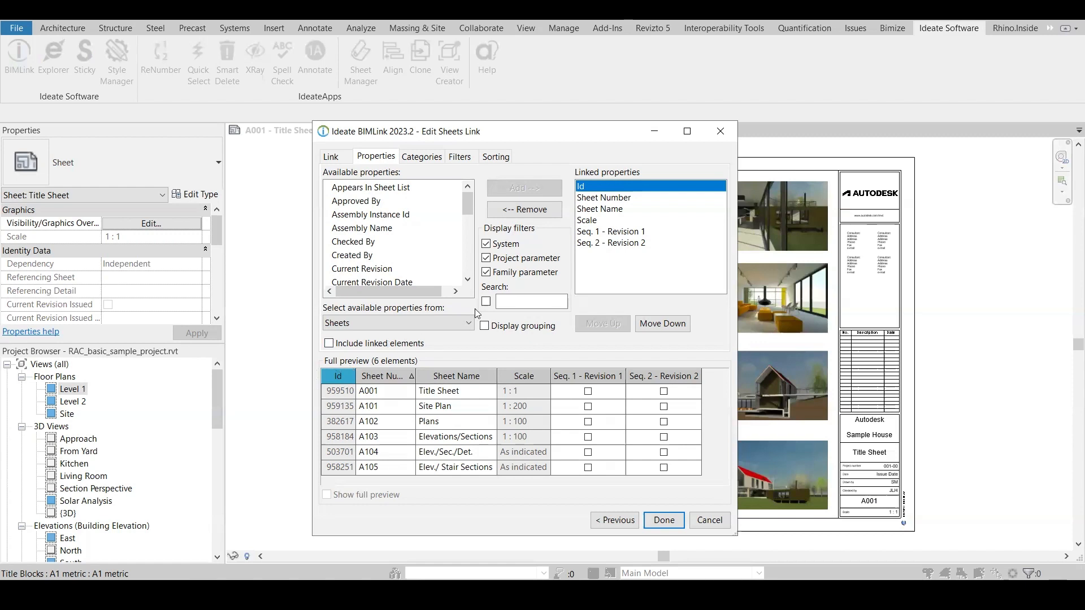
right_click(600, 202)
left_click(592, 204)
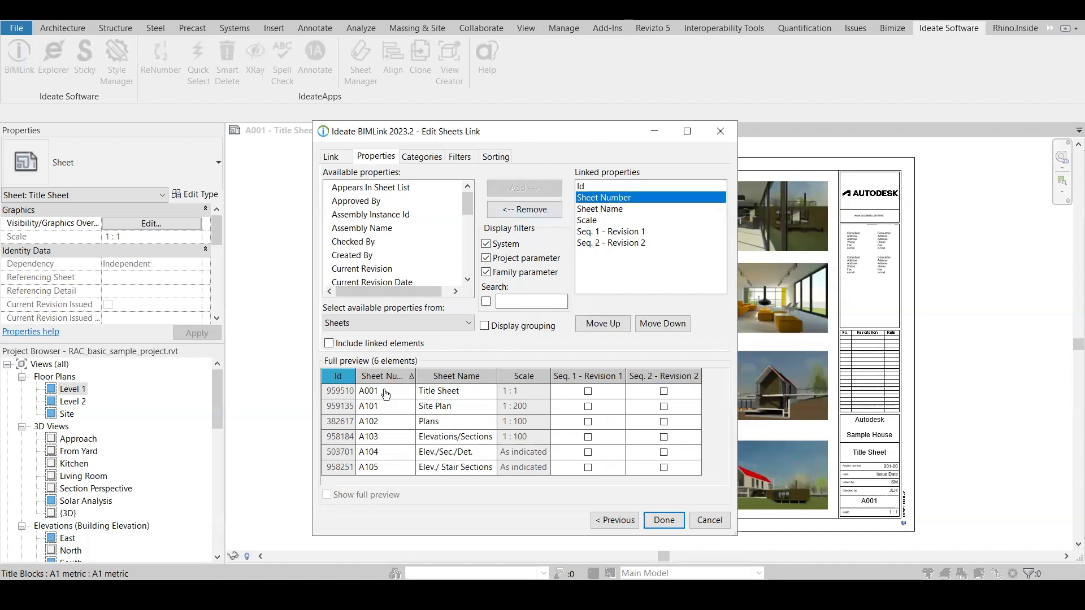
right_click(626, 198)
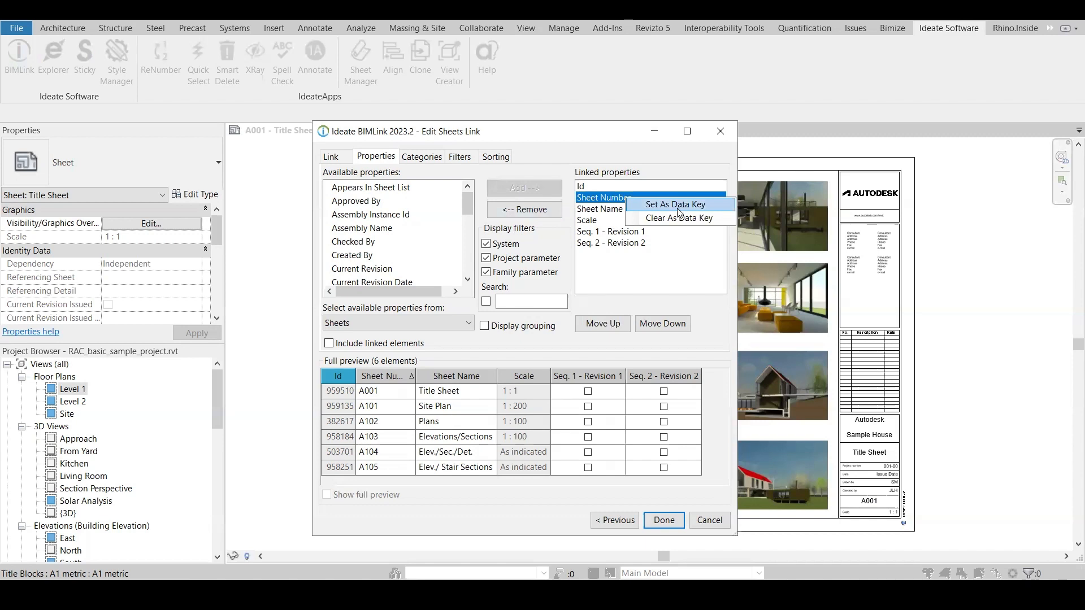
left_click(592, 202)
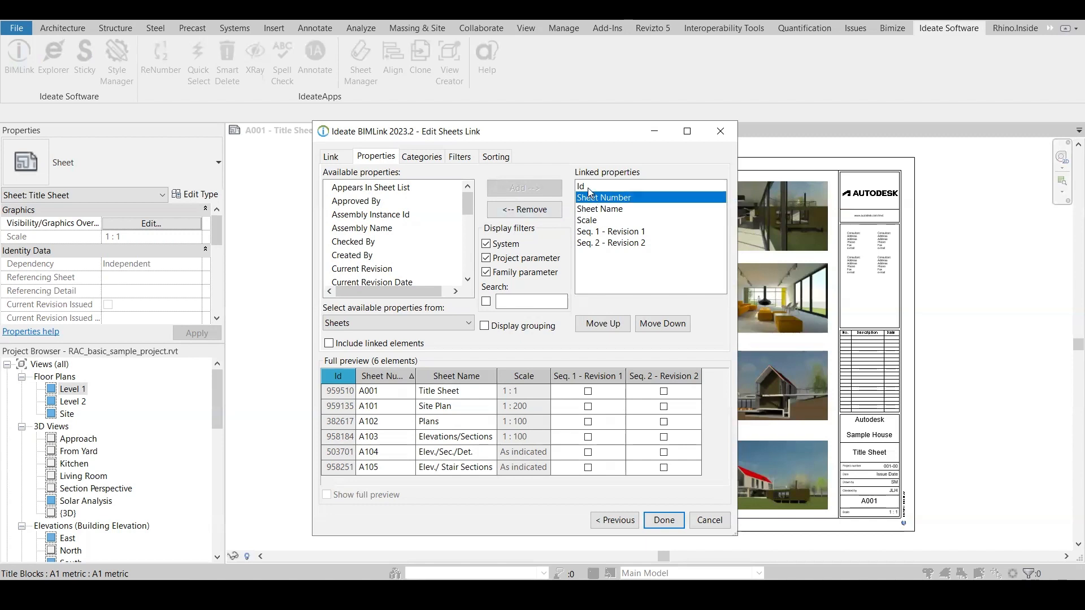
left_click(588, 188)
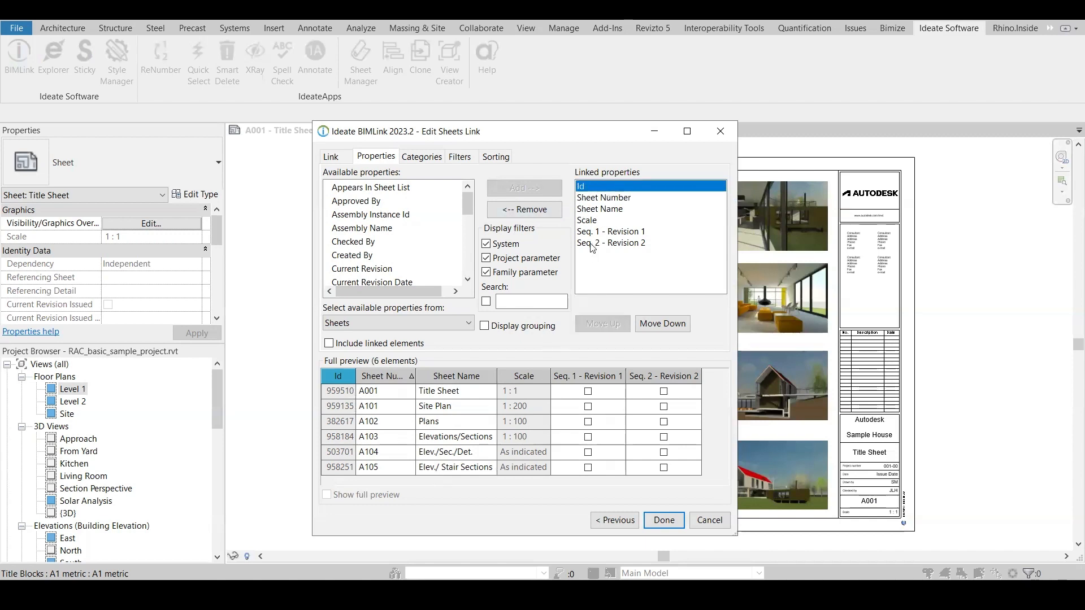
Remove the Scale property from the link's linked properties
left_click(604, 220)
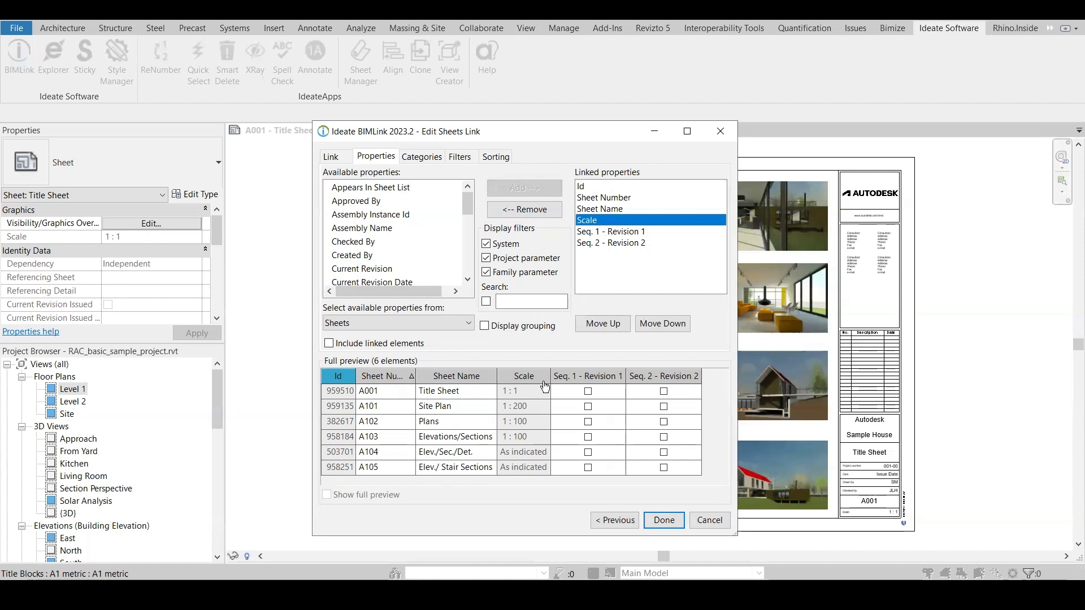
left_click(525, 210)
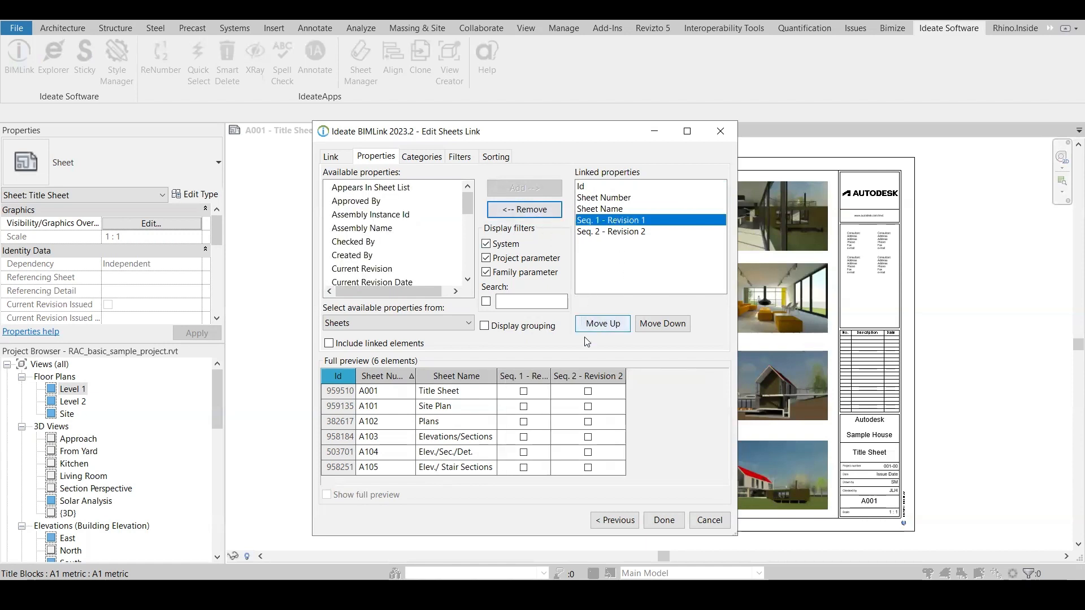
Move the Sheet Name property above Sheet Number in the linked properties, and return it to its original place
left_click(597, 210)
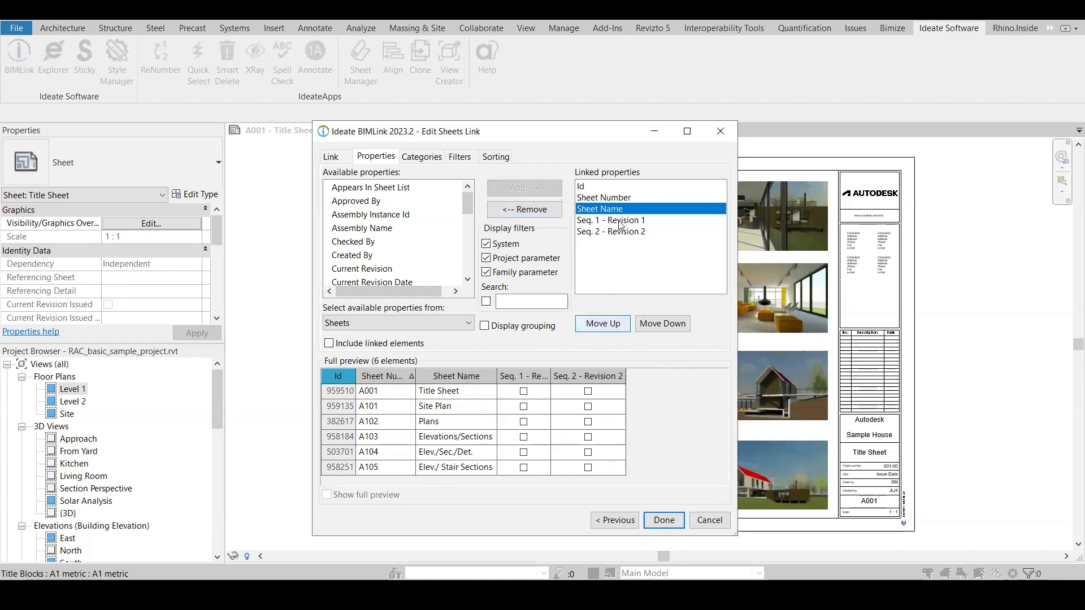
left_click(595, 322)
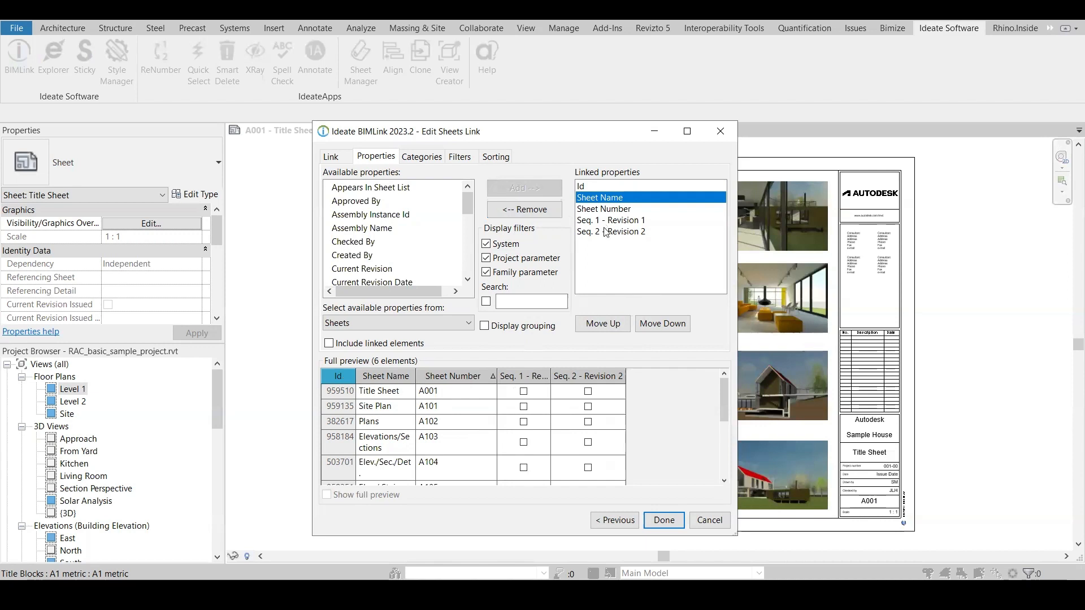
left_click(670, 329)
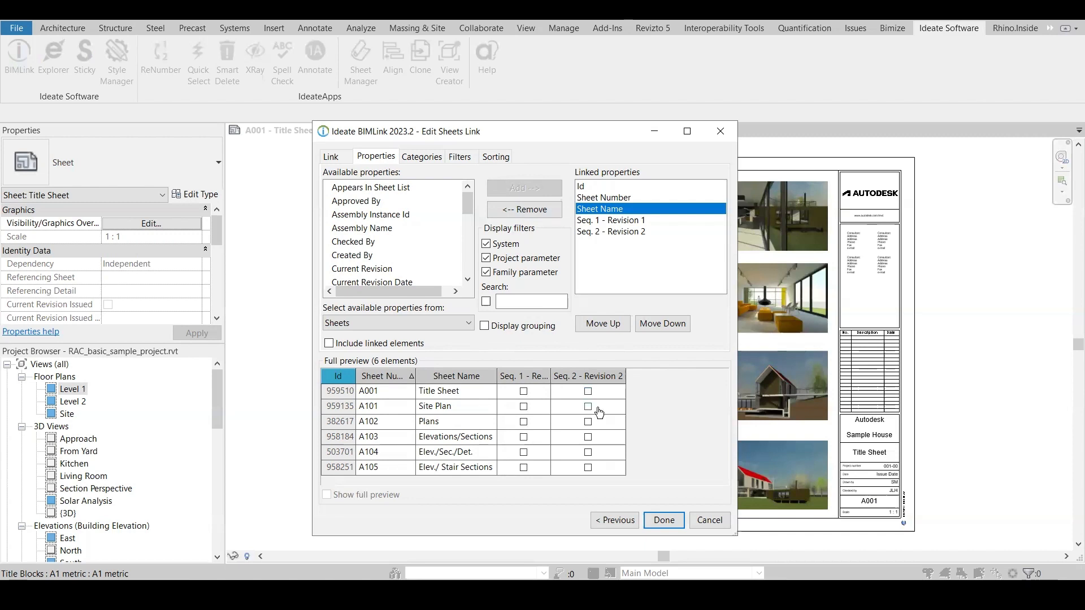
Finish editing the sheets link and start an Excel export of the Revision_on_Sheet link
left_click(524, 394)
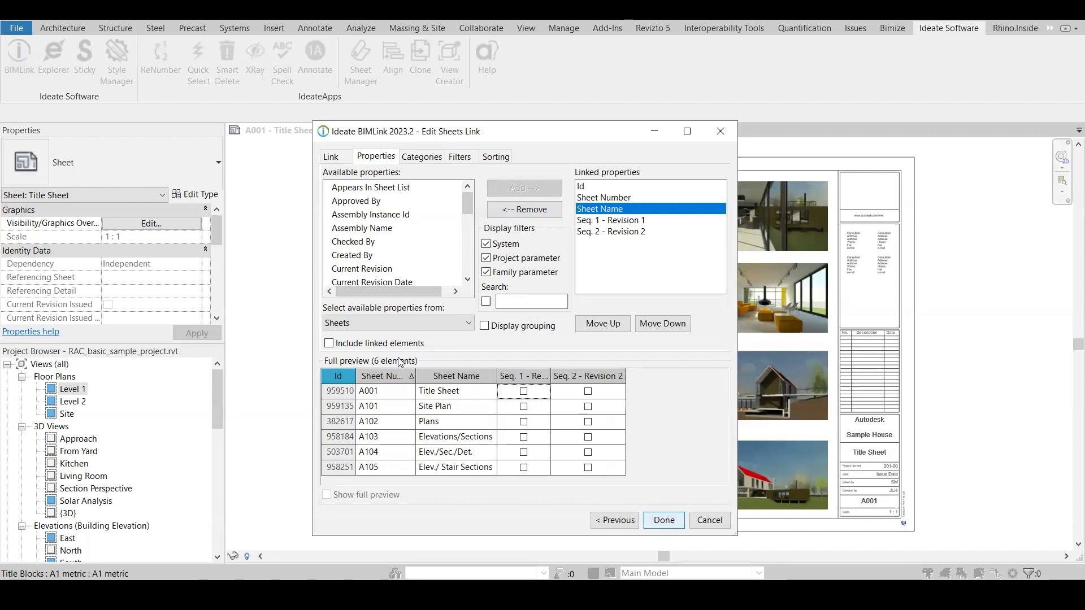
left_click(665, 519)
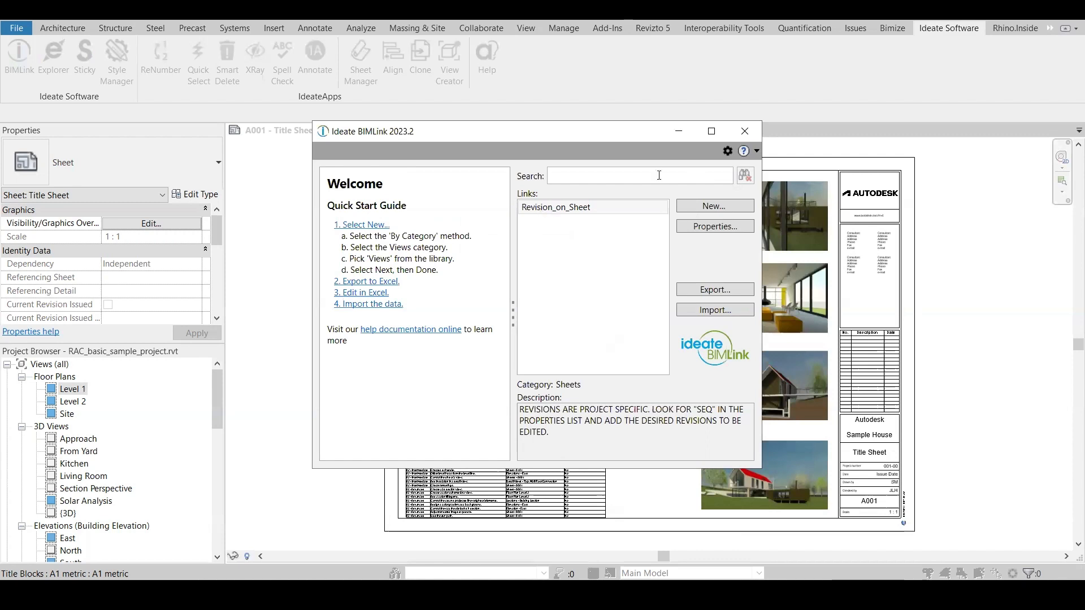
left_click(546, 212)
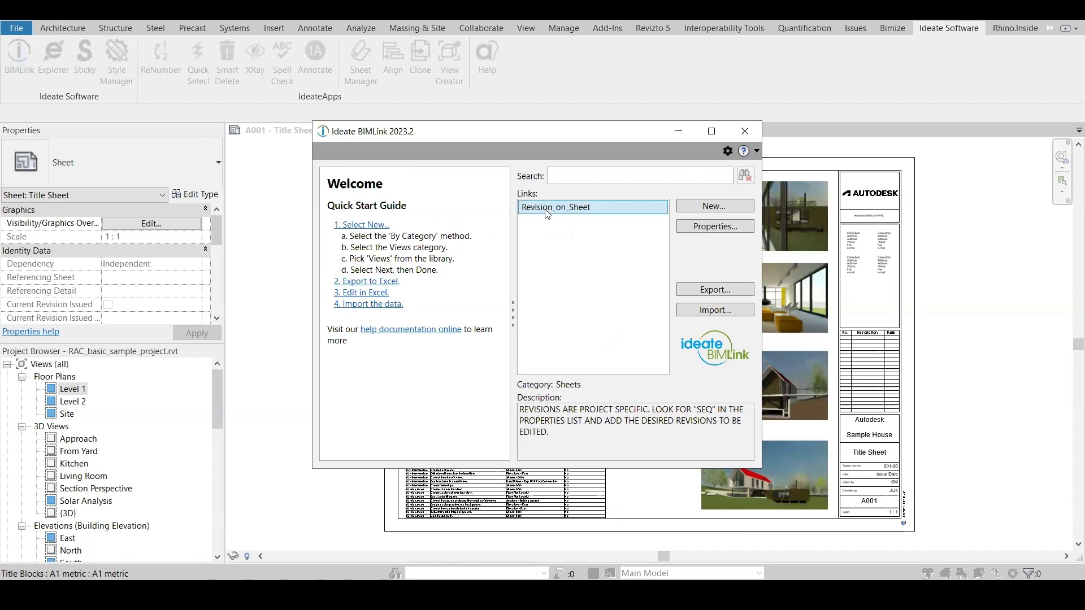
left_click(719, 292)
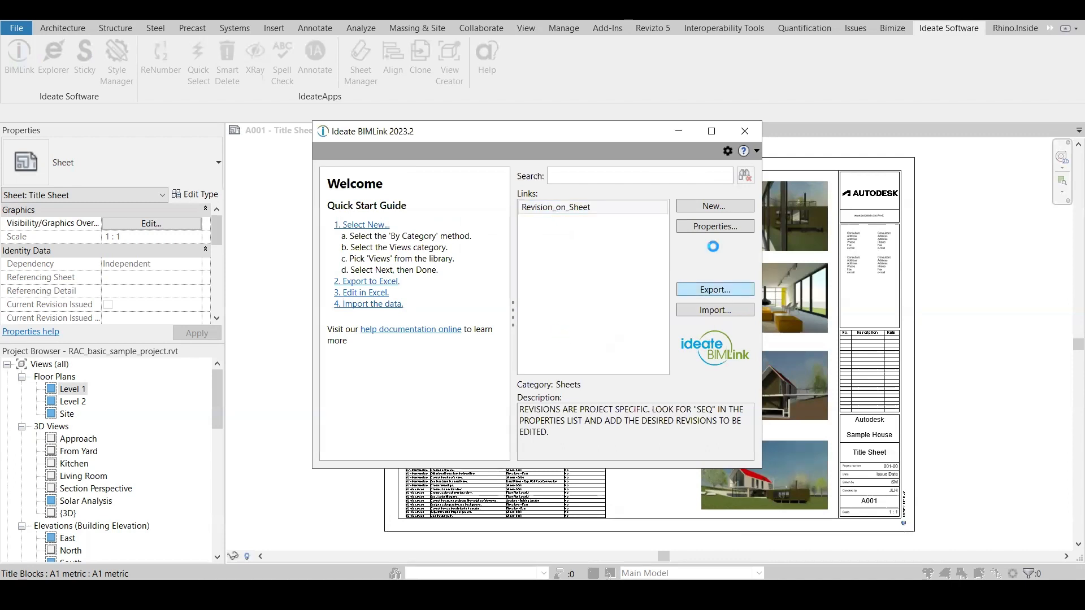
left_click(704, 291)
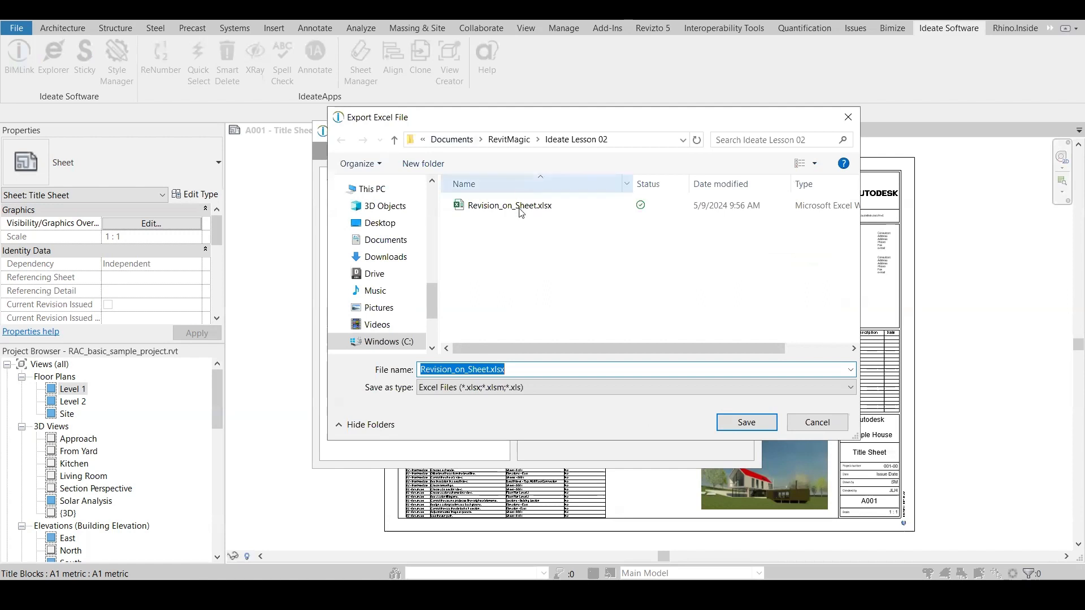
Export the link to Revision_on_Sheet.xlsx, overwriting the existing Revision_on_Sheet worksheet, and open the exported file in Excel
left_click(571, 207)
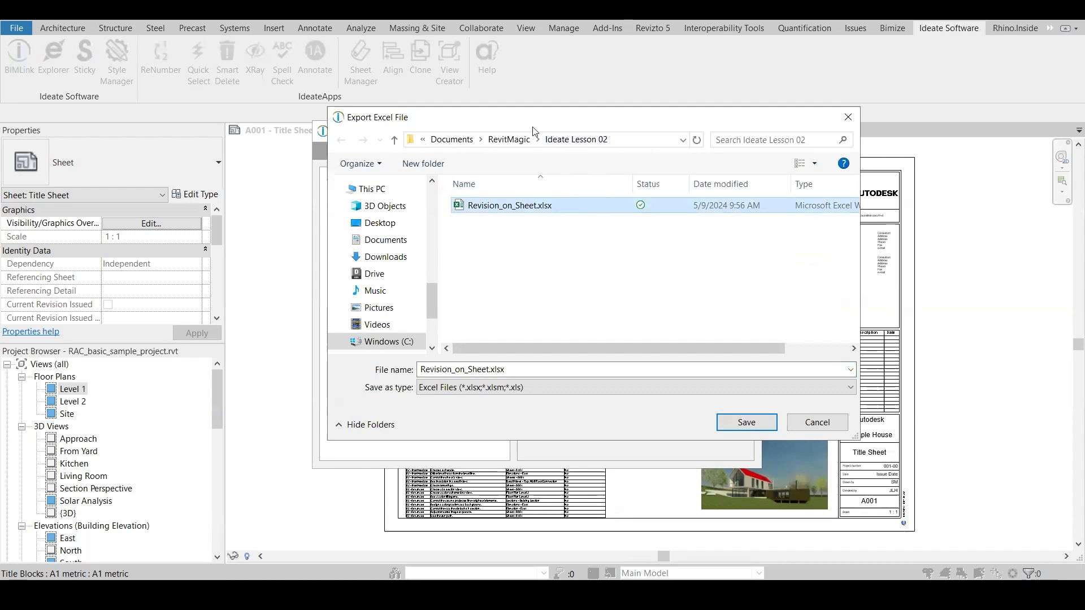
left_click(747, 424)
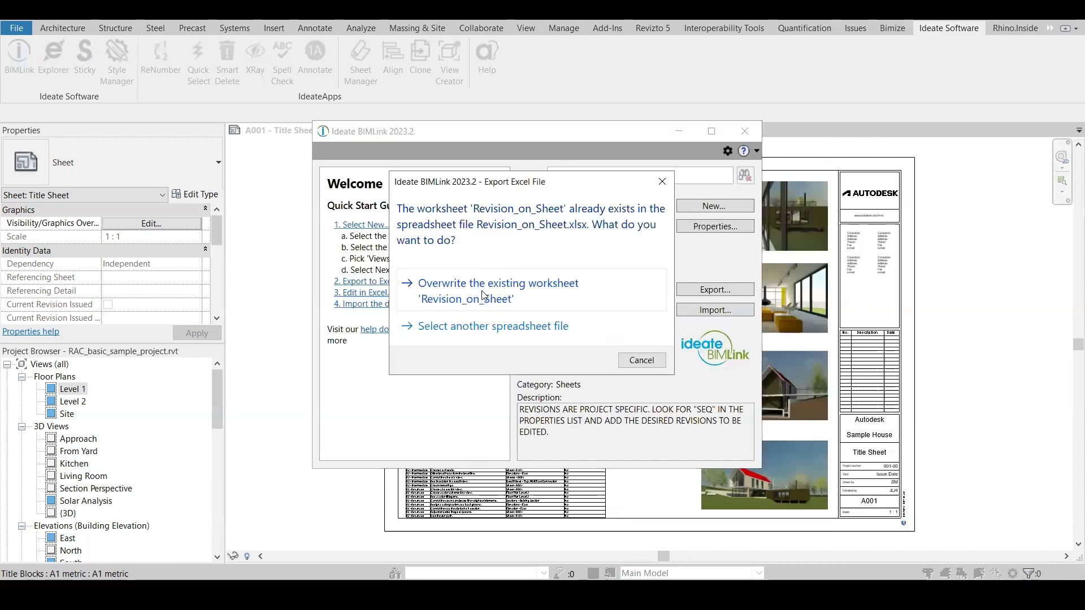
left_click(483, 297)
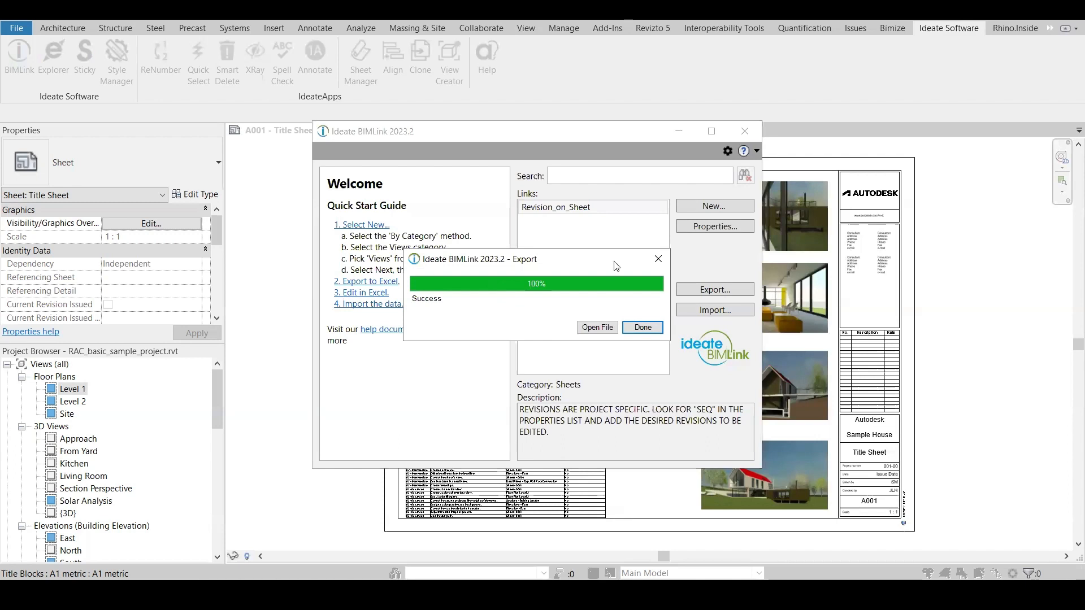
left_click(588, 329)
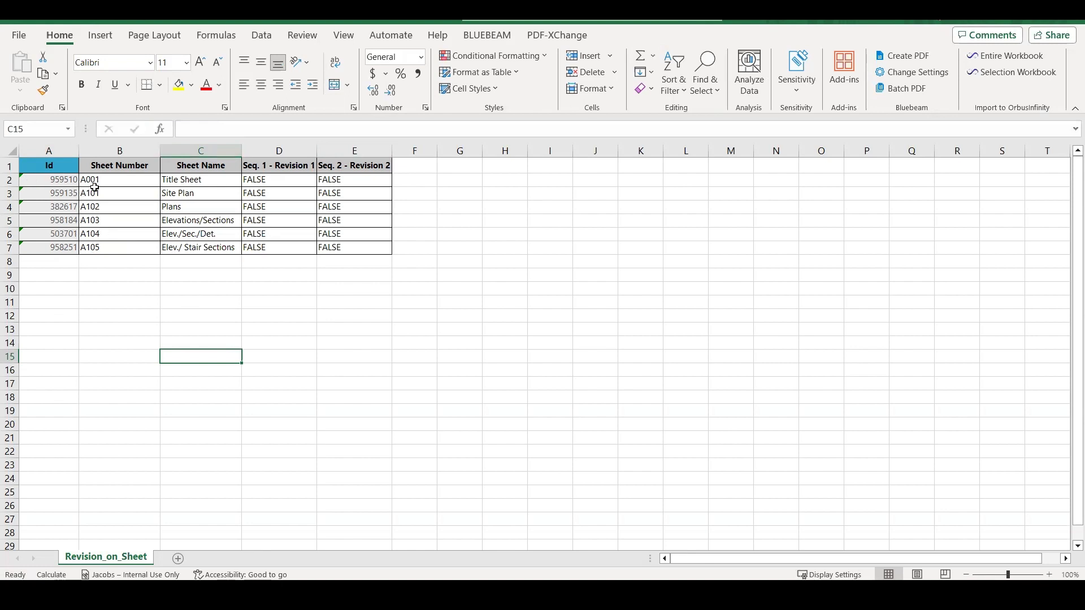
Set Seq. 1 - Revision 1 to TRUE for all sheets from A001 to A105
left_click(144, 184)
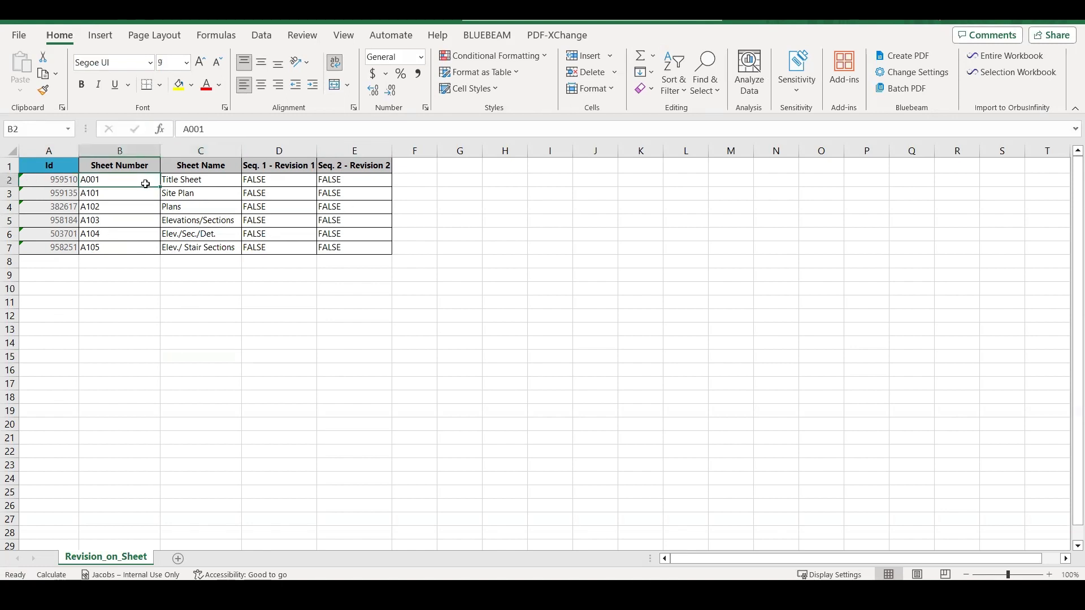
left_click(202, 179)
double_click(231, 184)
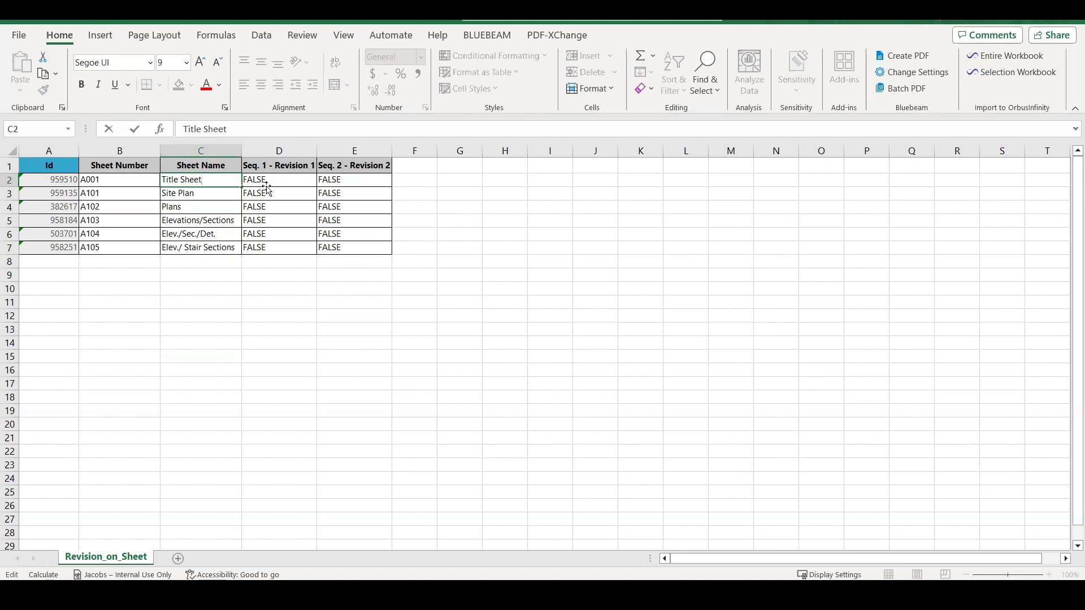
left_click(272, 180)
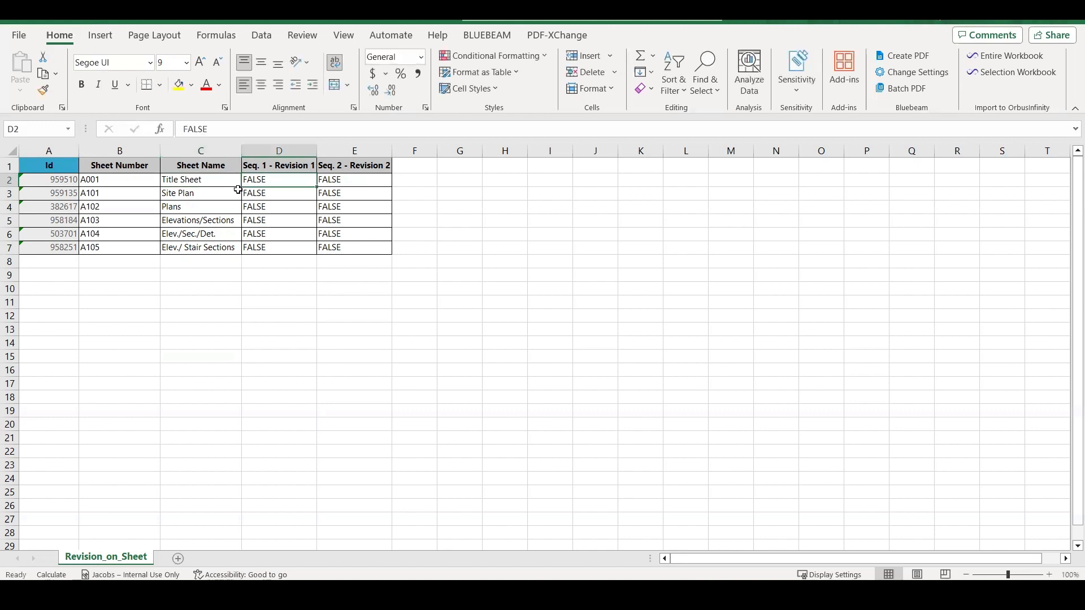
type("TRUE")
key("Return")
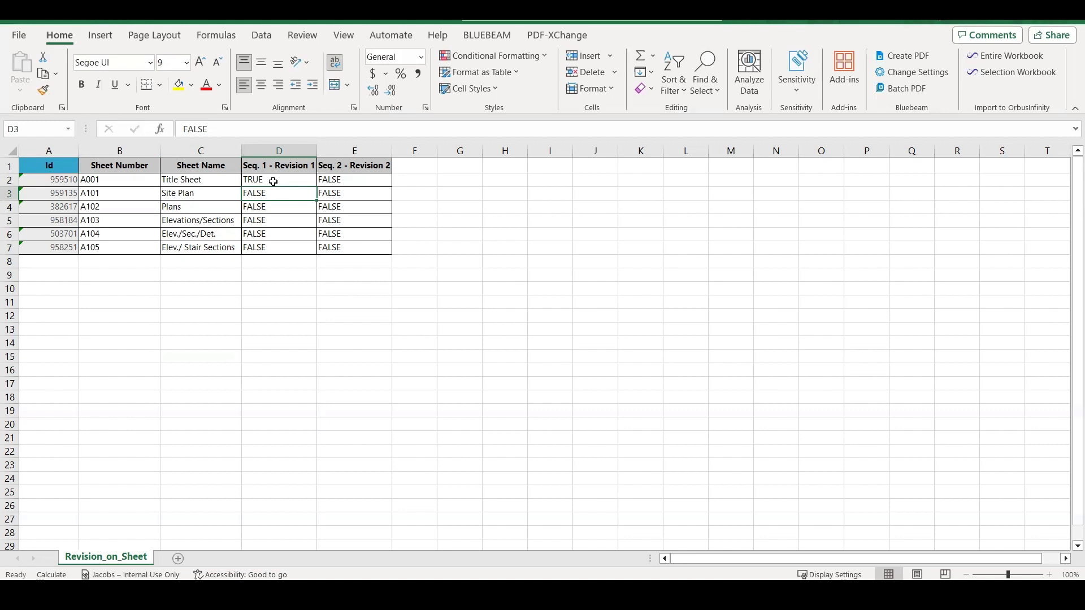
left_click(273, 181)
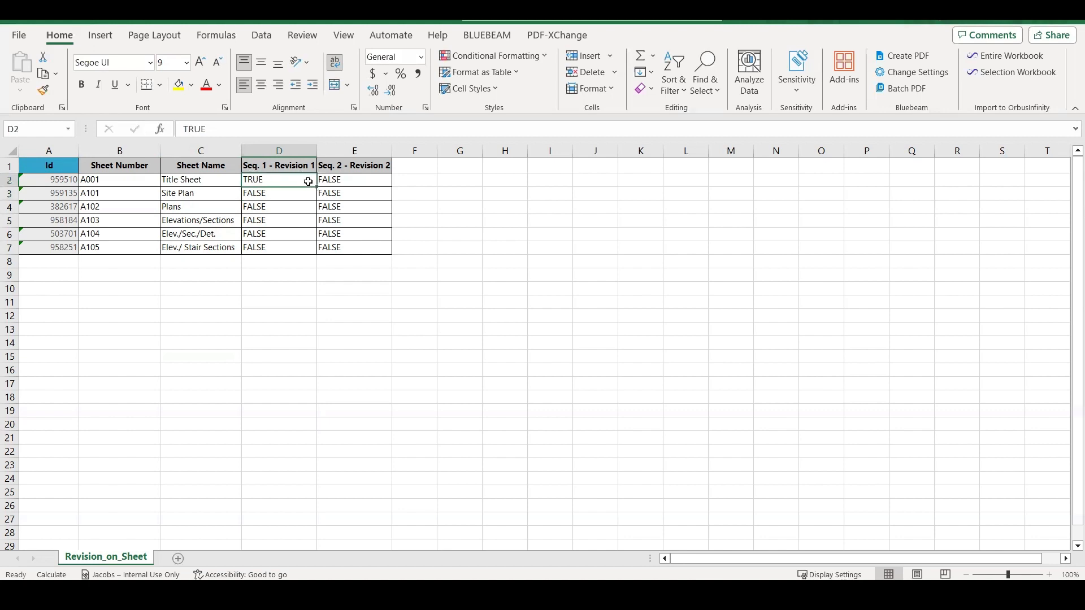
left_click_drag(316, 194, 313, 252)
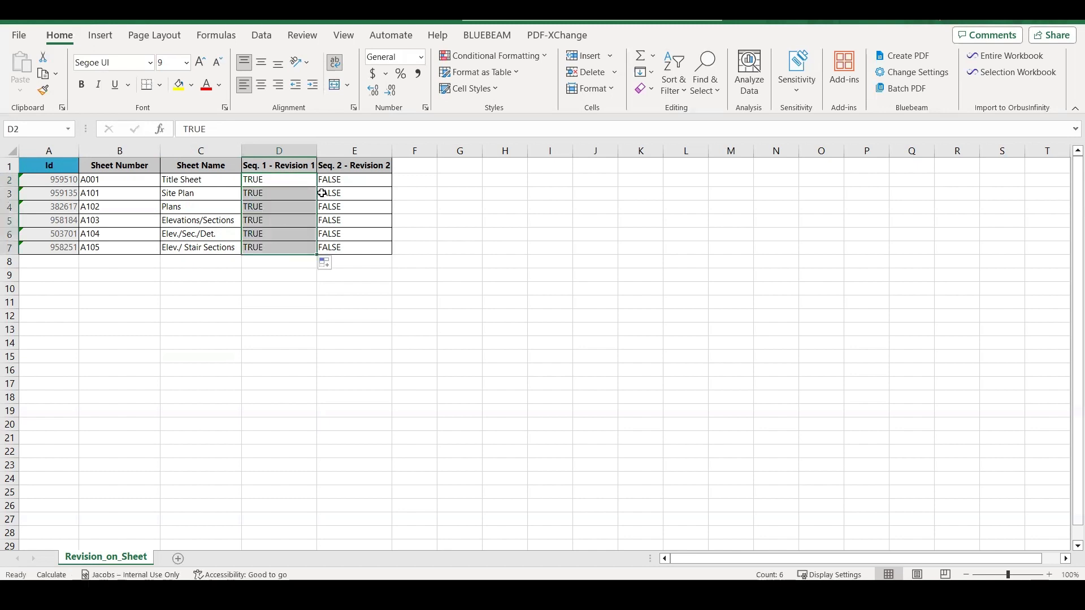
key("Right")
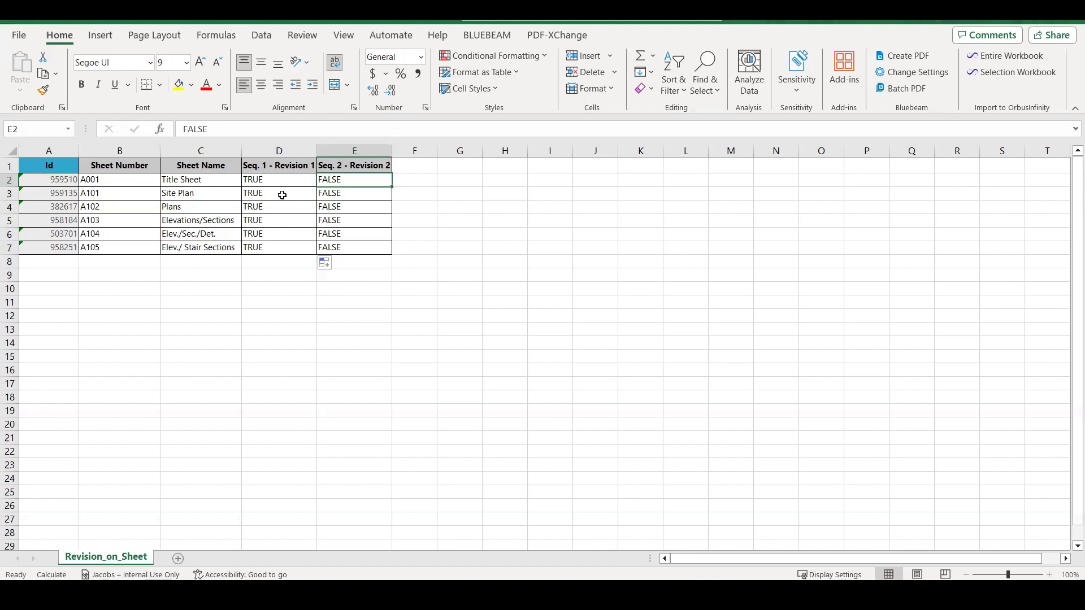
Change the sheet name of A102 to Plan View
double_click(212, 180)
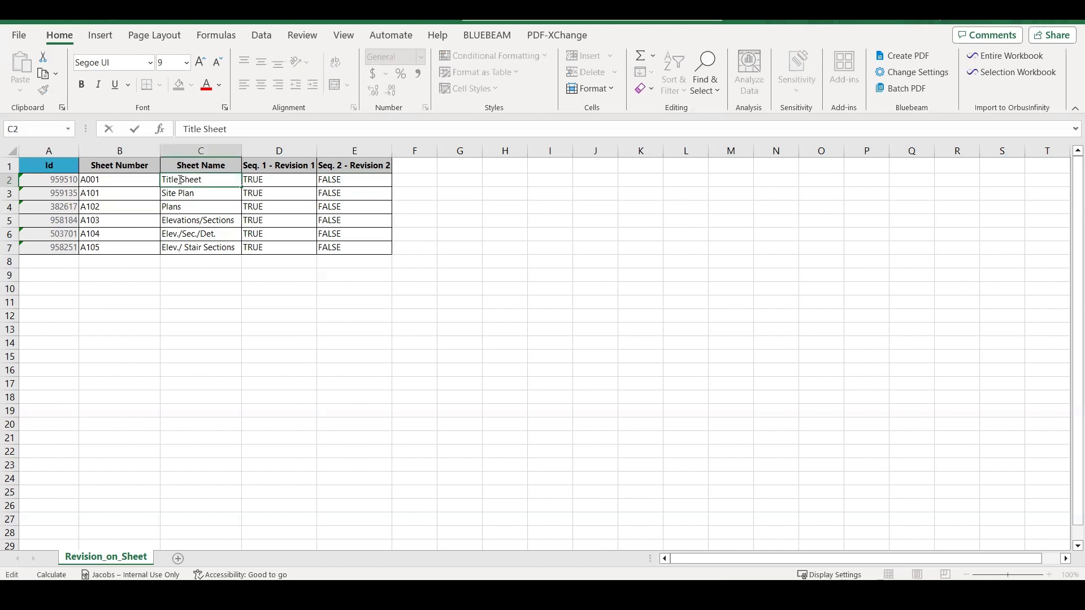
left_click_drag(169, 179, 221, 182)
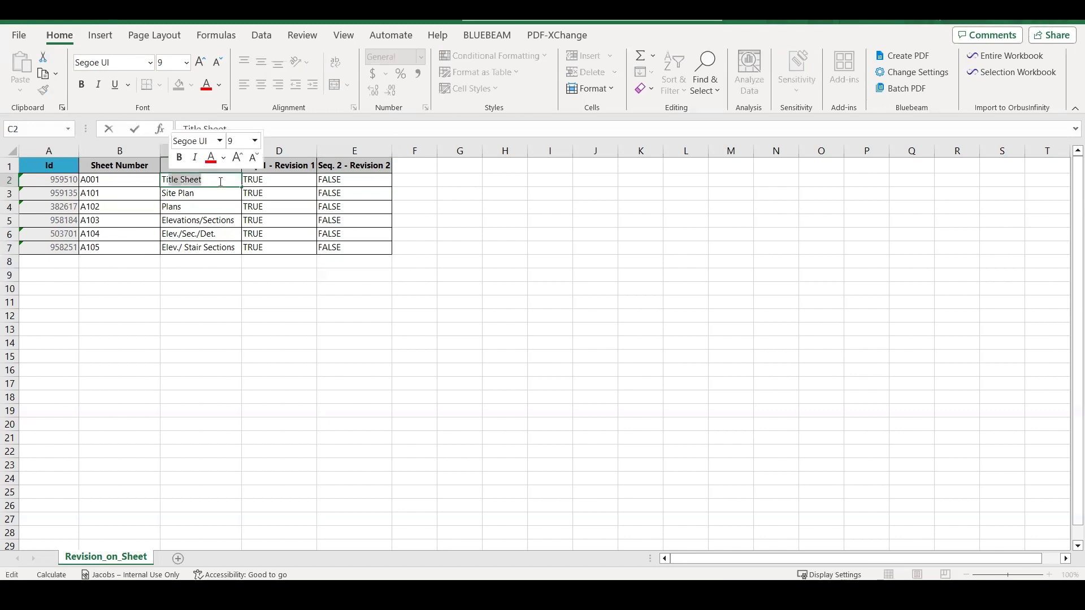
left_click(198, 208)
key("F2")
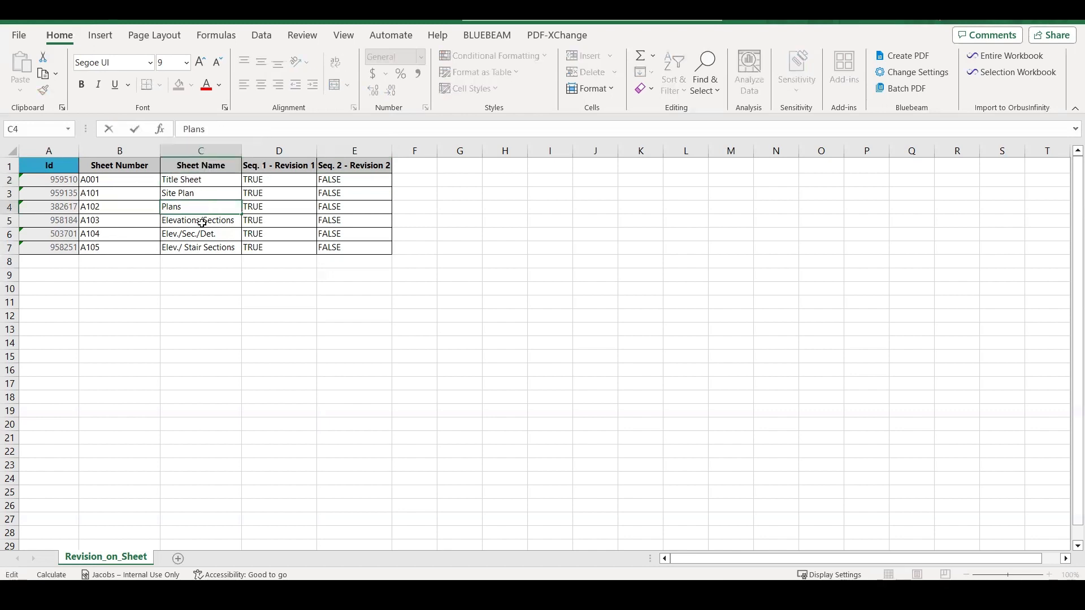
type("vIEW")
key("BackSpace")
key("BackSpace")
key("BackSpace")
key("BackSpace")
key("Return")
key("Down")
key("Down")
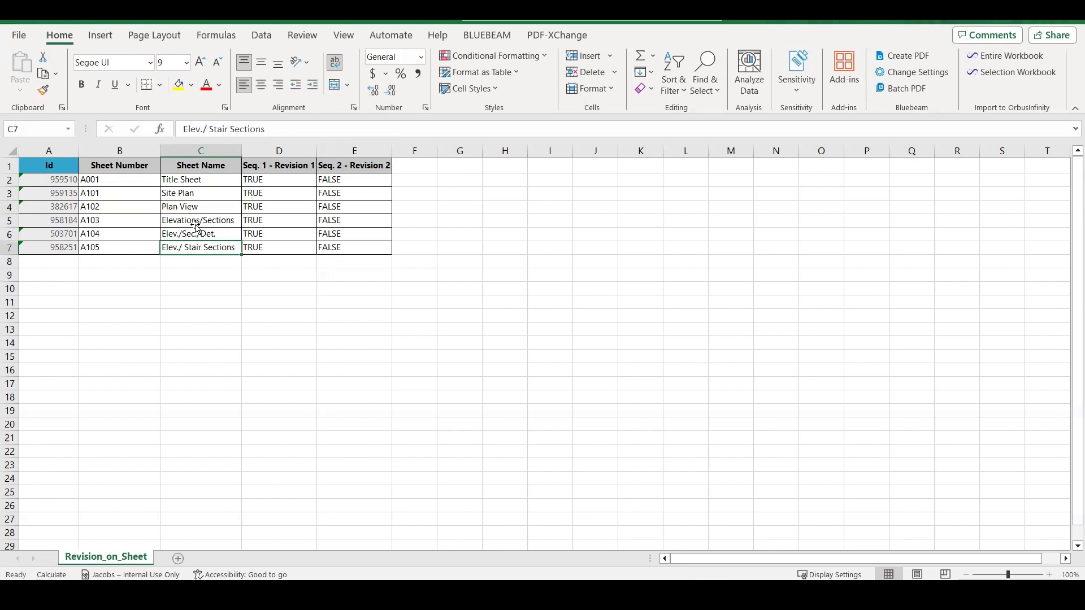
Change the sheet name of A103 to Building Elevations
left_click(204, 220)
left_click_drag(275, 130, 151, 129)
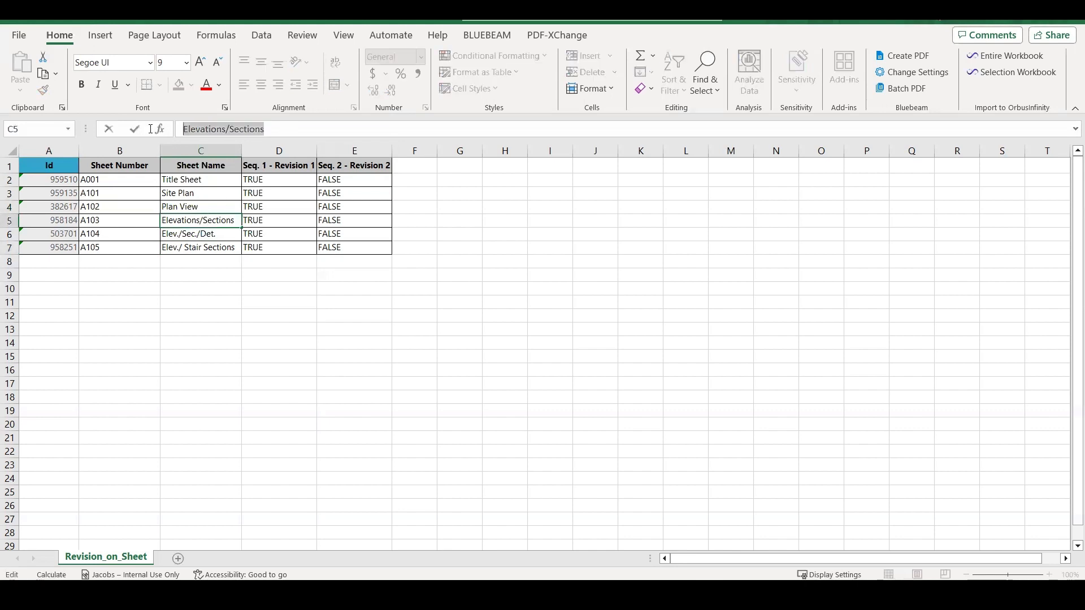
type("Buildig")
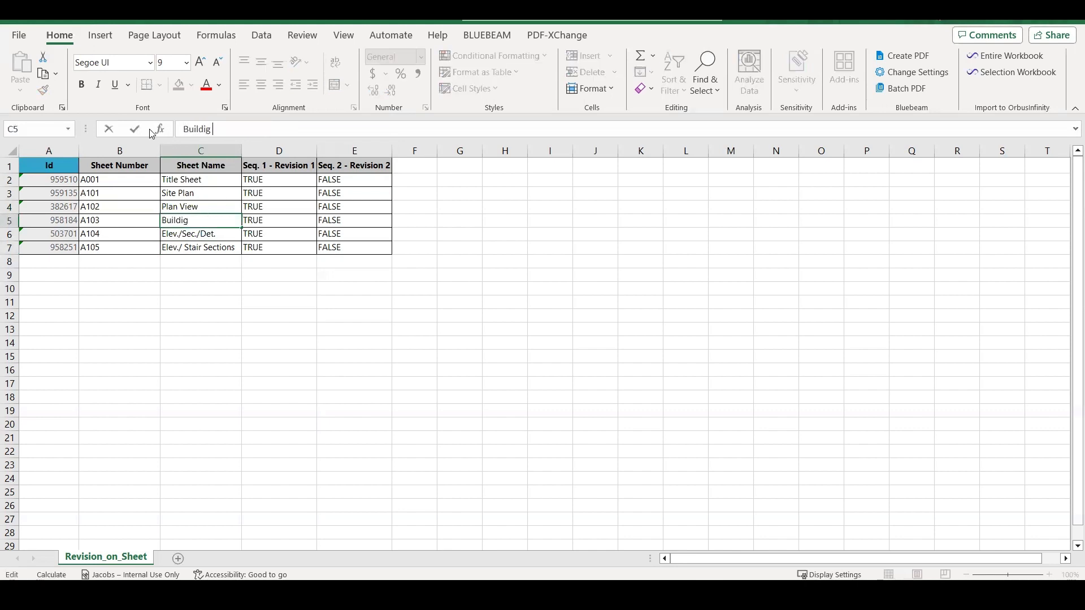
key("BackSpace")
key("BackSpace")
type("ing Elevations")
key("Return")
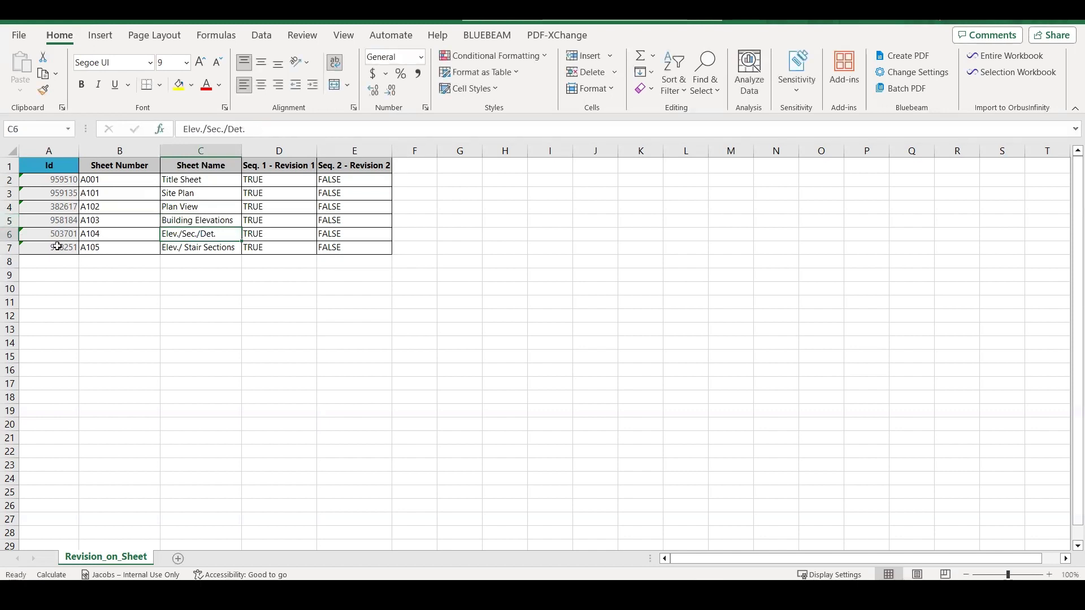
Renumber the Site Plan sheet as A201 and the Plan View sheet as A202
double_click(92, 194)
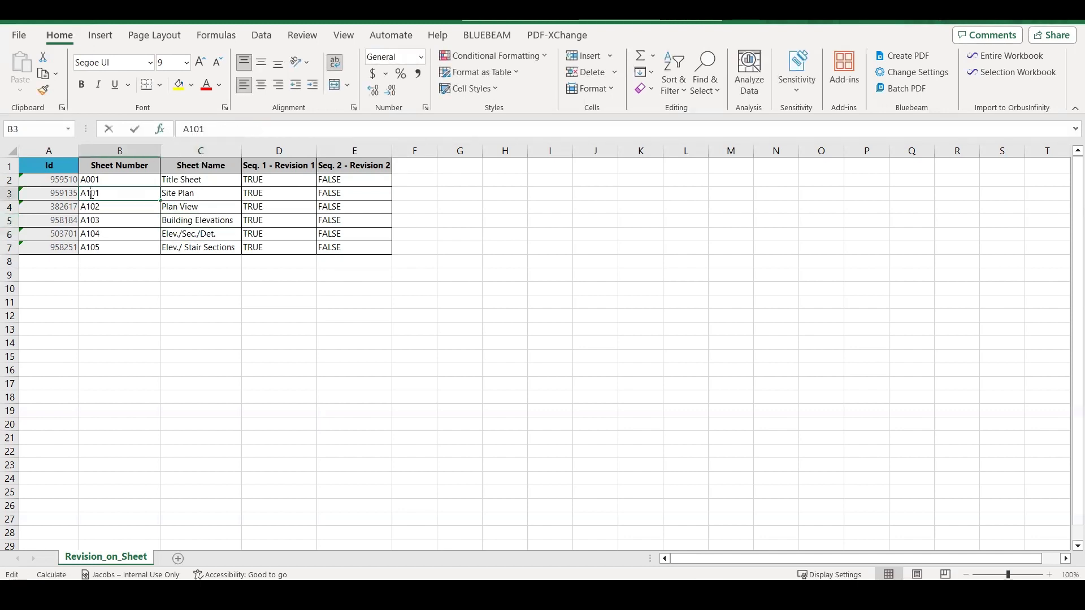
key("BackSpace")
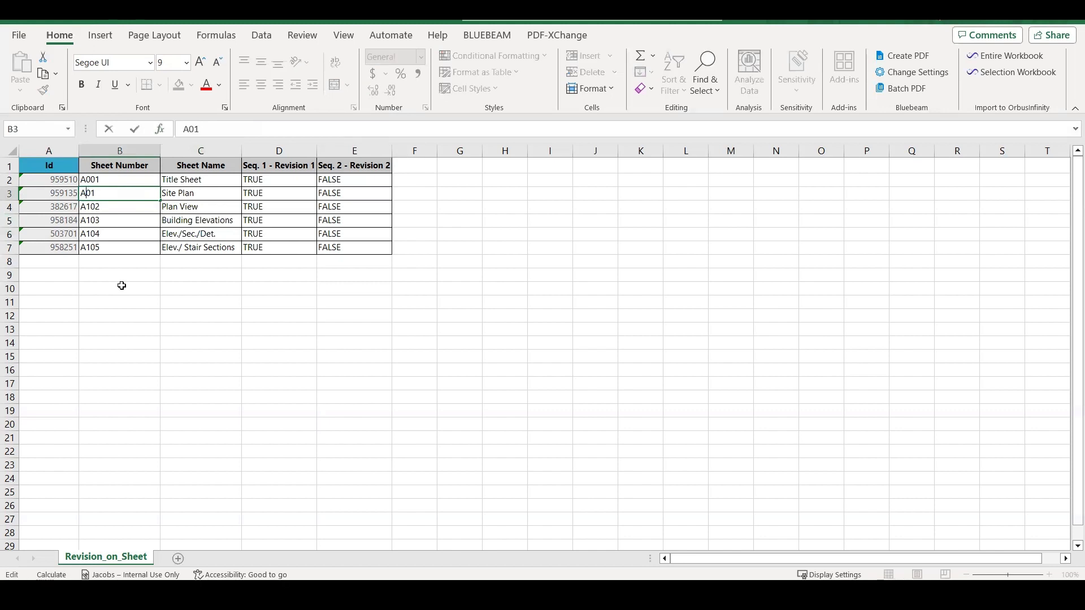
type("2")
key("Return")
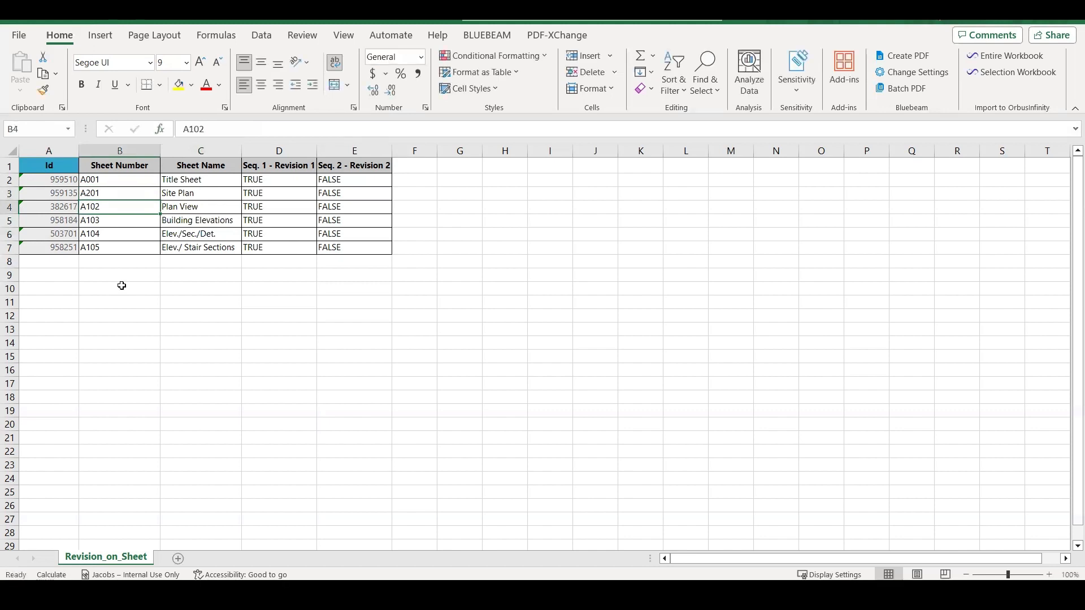
left_click(193, 130)
key("BackSpace")
type("2")
key("Return")
Renumber the Building Elevations, Elev./Sec./Det. and Elev./ Stair Sections sheets as A203, A204 and A205
left_click(192, 129)
key("BackSpace")
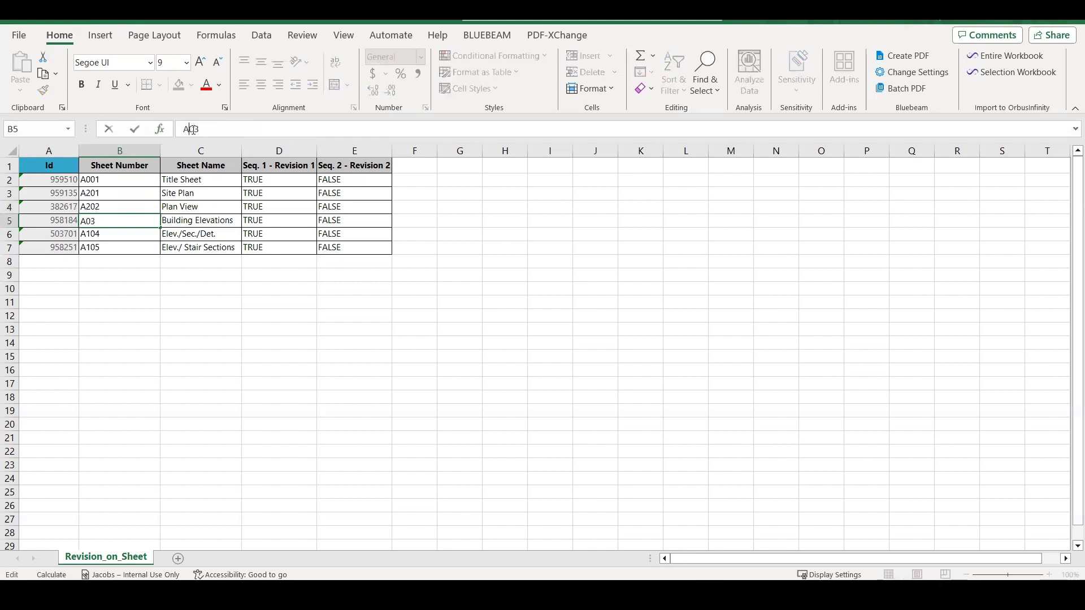
type("2")
key("Return")
left_click(192, 130)
key("BackSpace")
type("2")
key("Return")
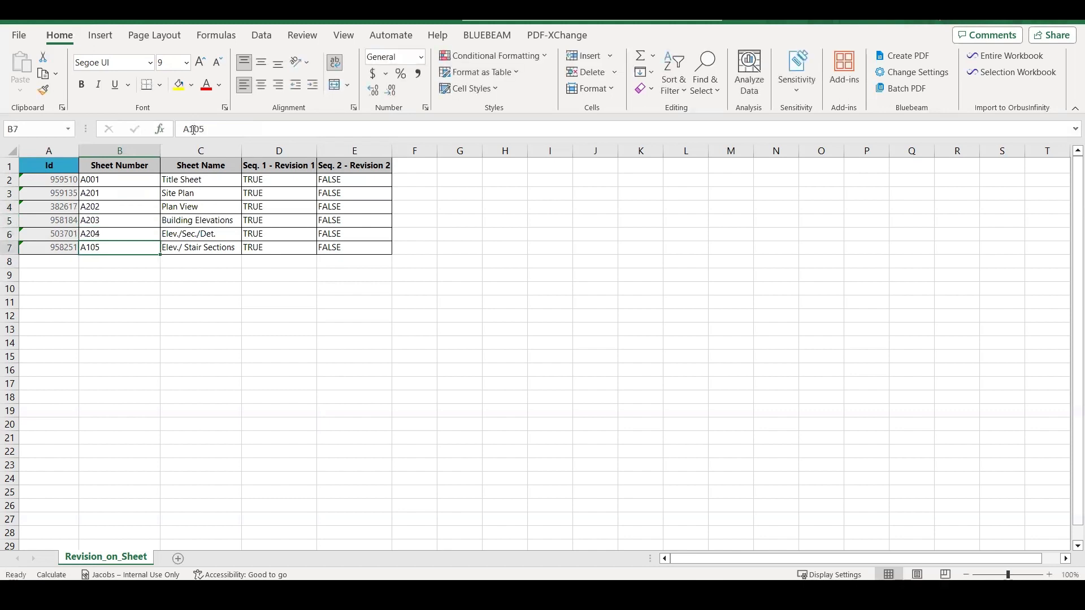
key("BackSpace")
type("2")
key("Return")
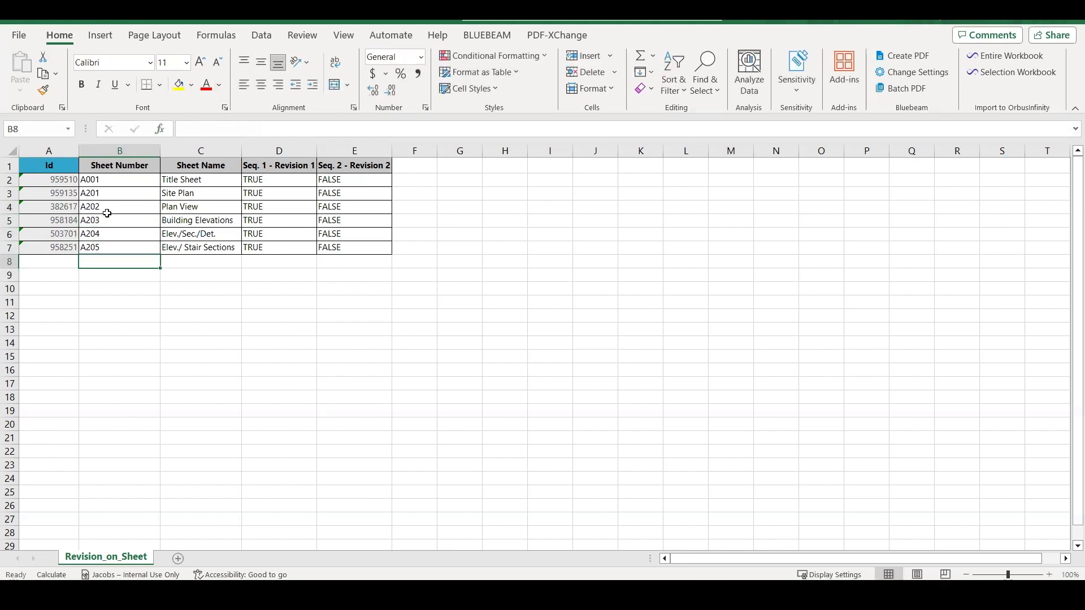
left_click(100, 178)
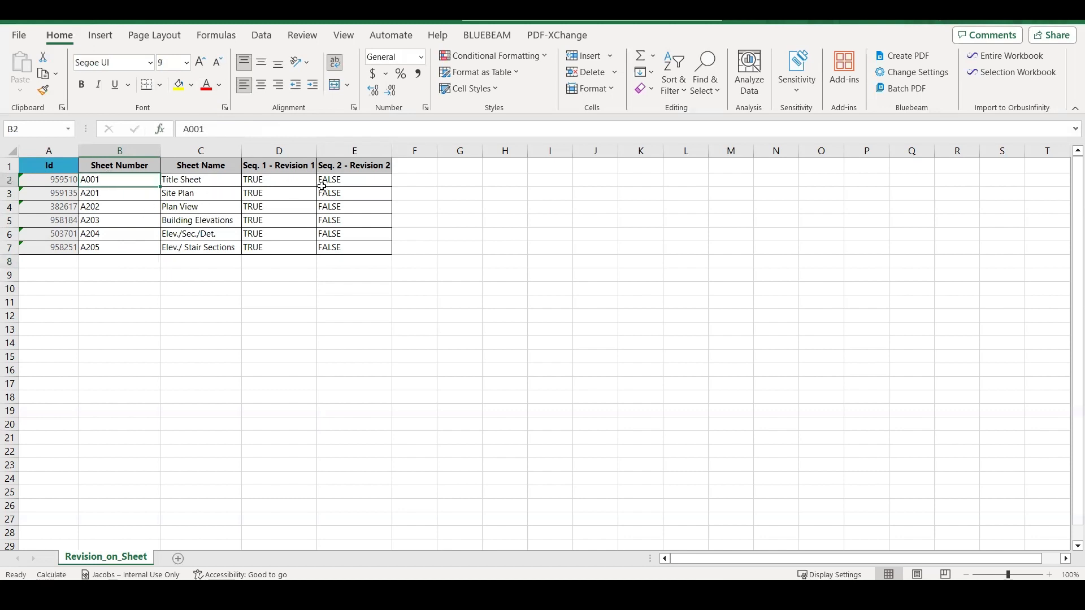
left_click(100, 194)
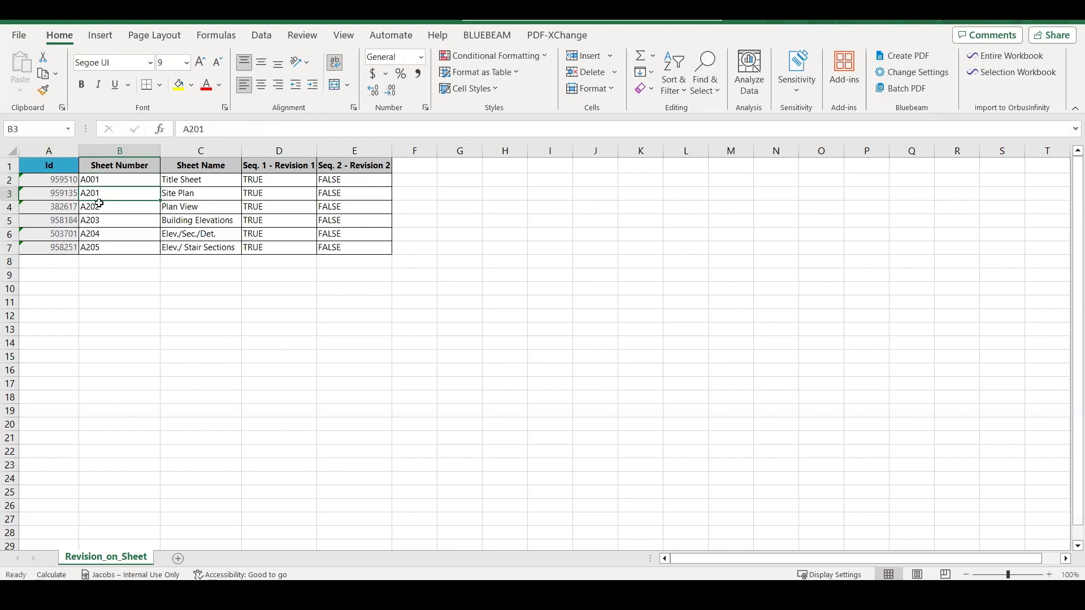
double_click(103, 193)
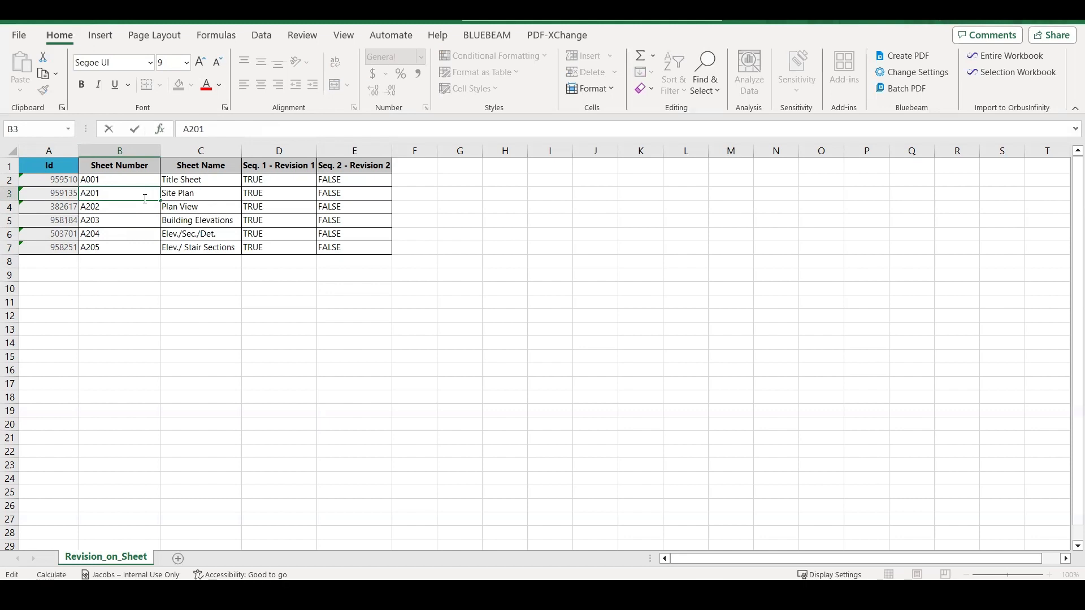
Close the edited workbook and import Revision_on_Sheet.xlsx through the Revision_on_Sheet link in Ideate BIMLink, then close BIMLink
left_click(232, 315)
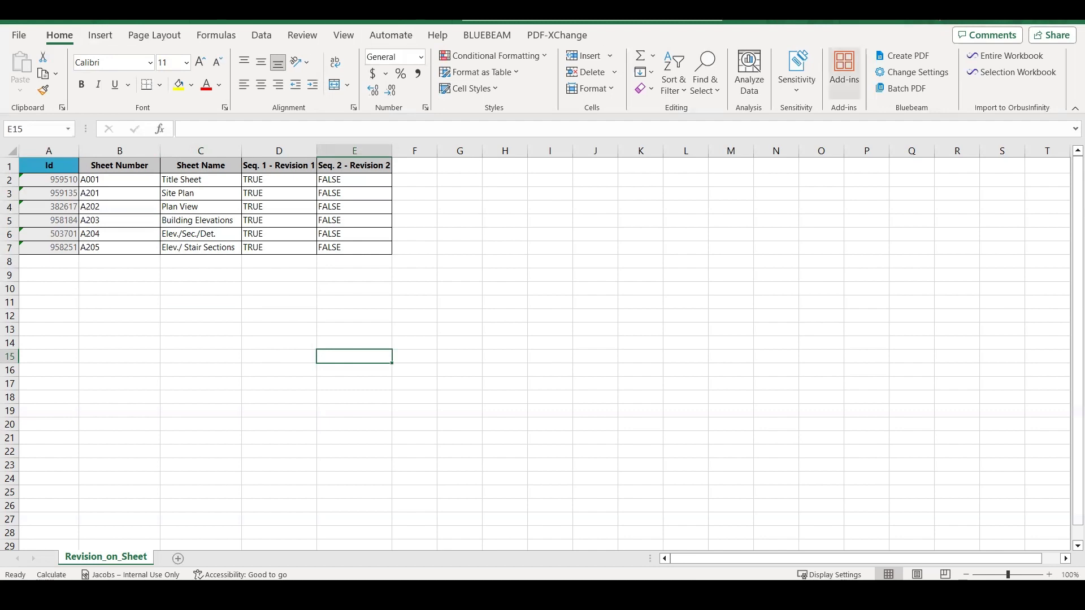
left_click(1069, 21)
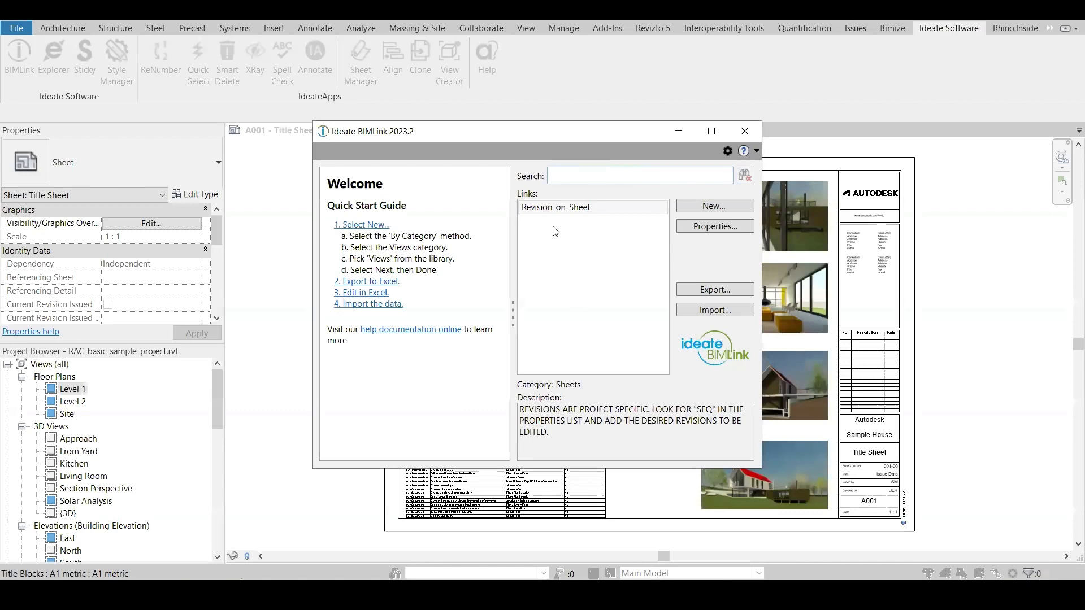
left_click(556, 213)
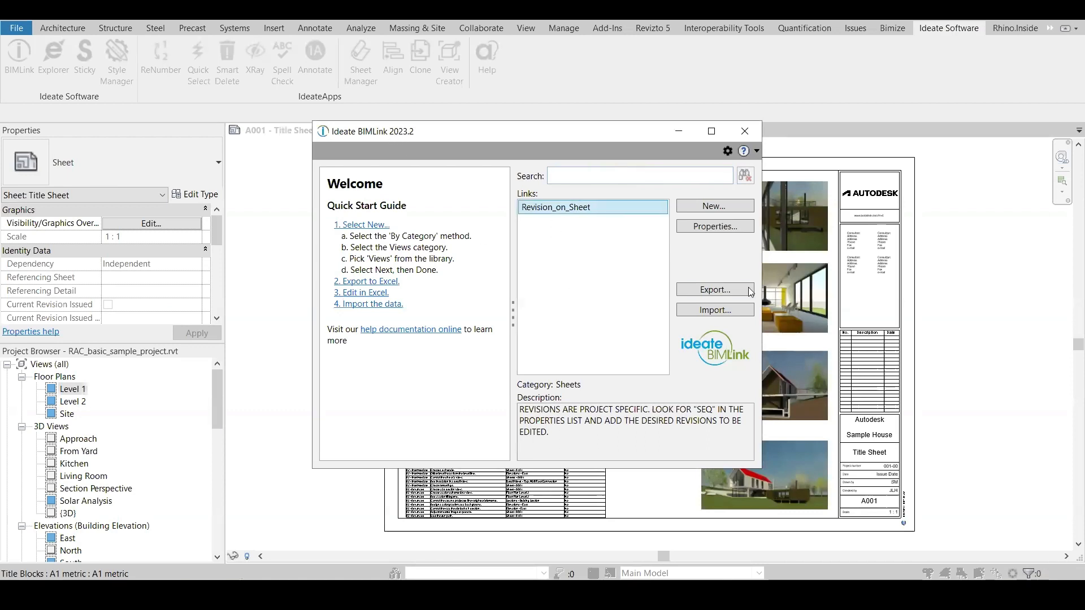
left_click(728, 311)
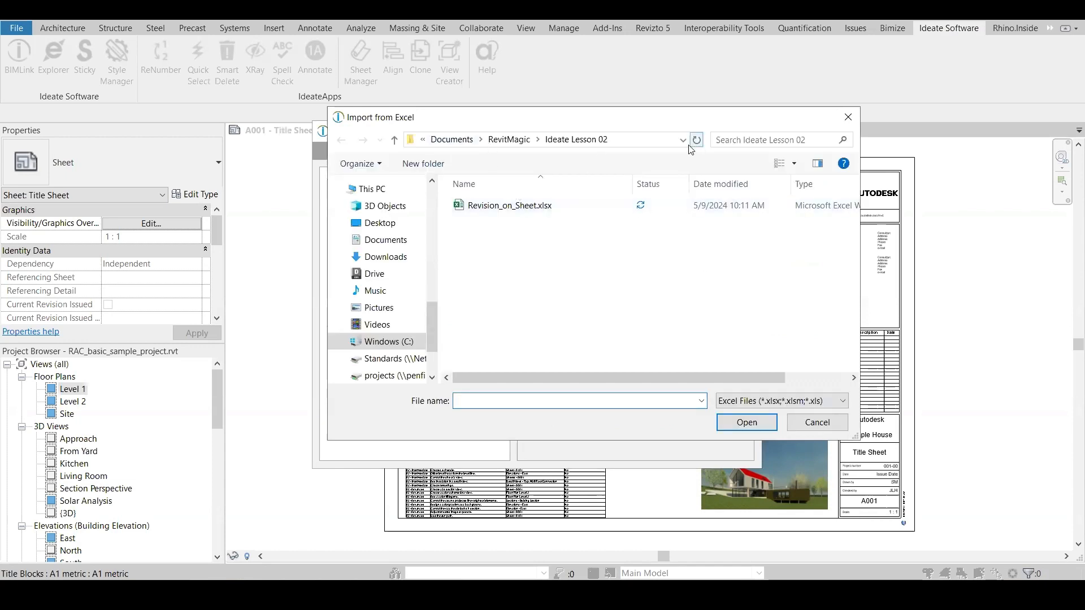
left_click(552, 209)
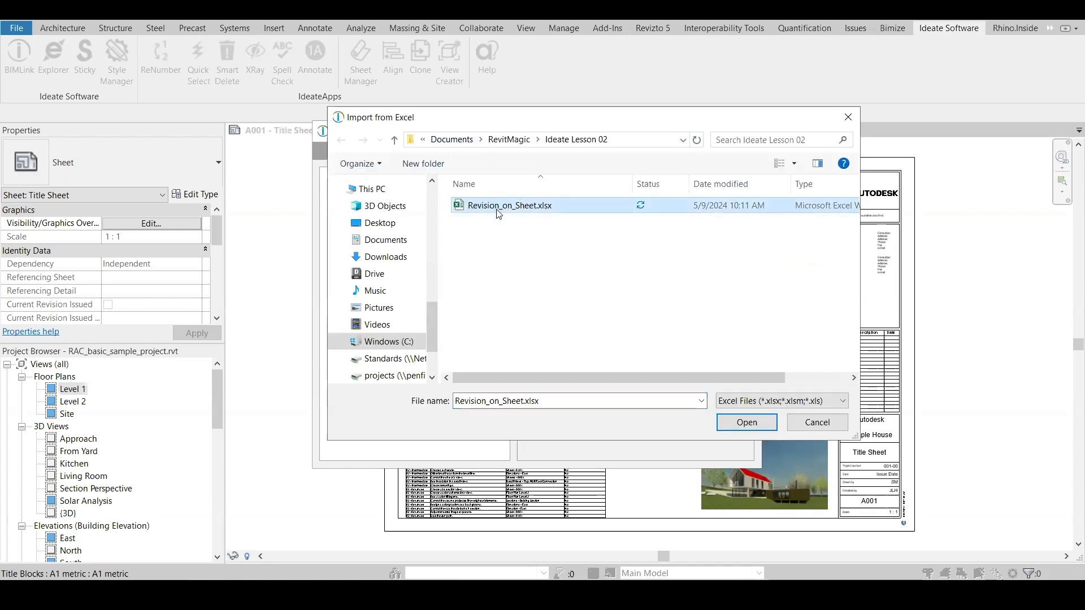
left_click(736, 427)
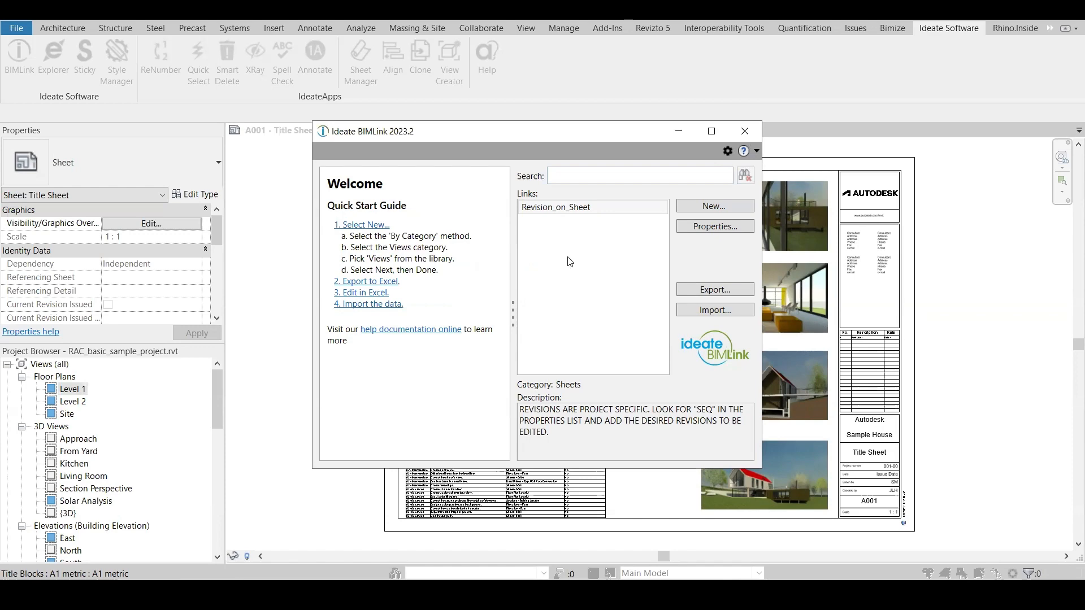
left_click(743, 131)
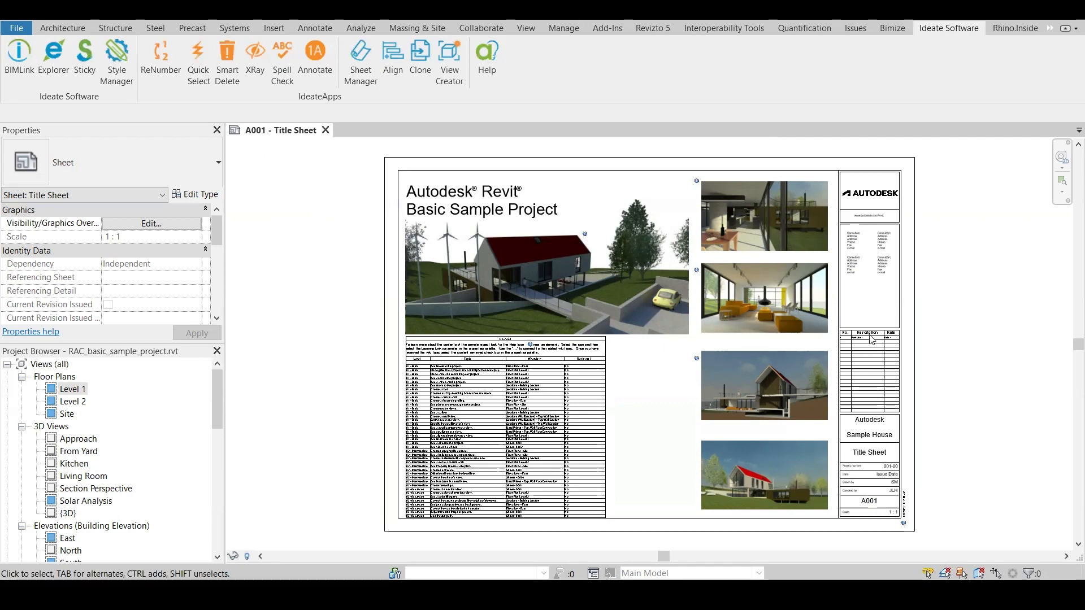
Check the revision table on the Title Sheet and the sheet numbers and names in the Project Browser
scroll(872, 340, "up", 3)
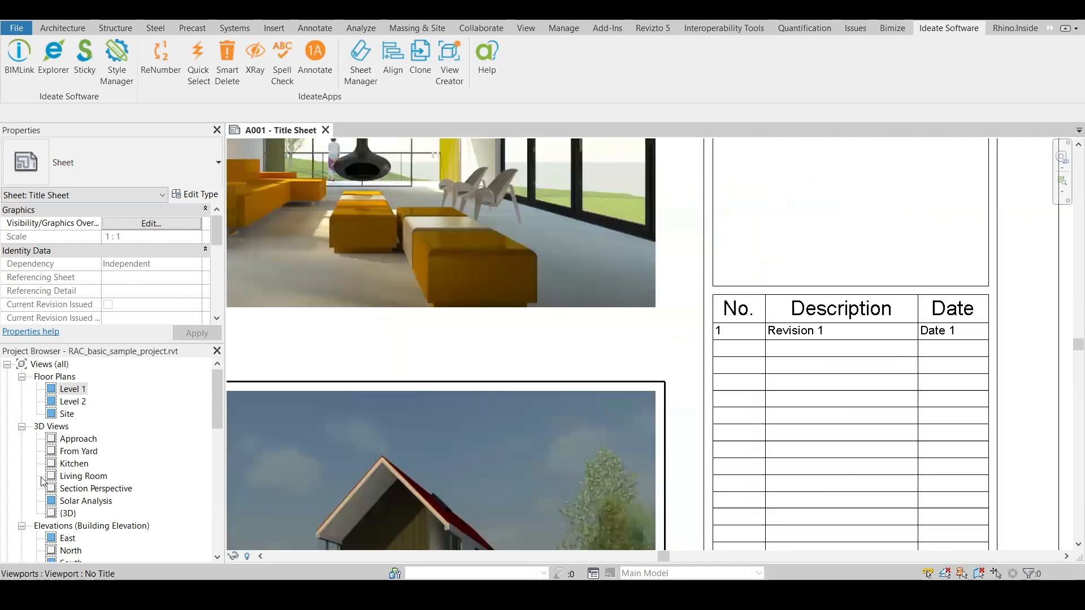
scroll(48, 480, "down", 4)
scroll(47, 479, "down", 6)
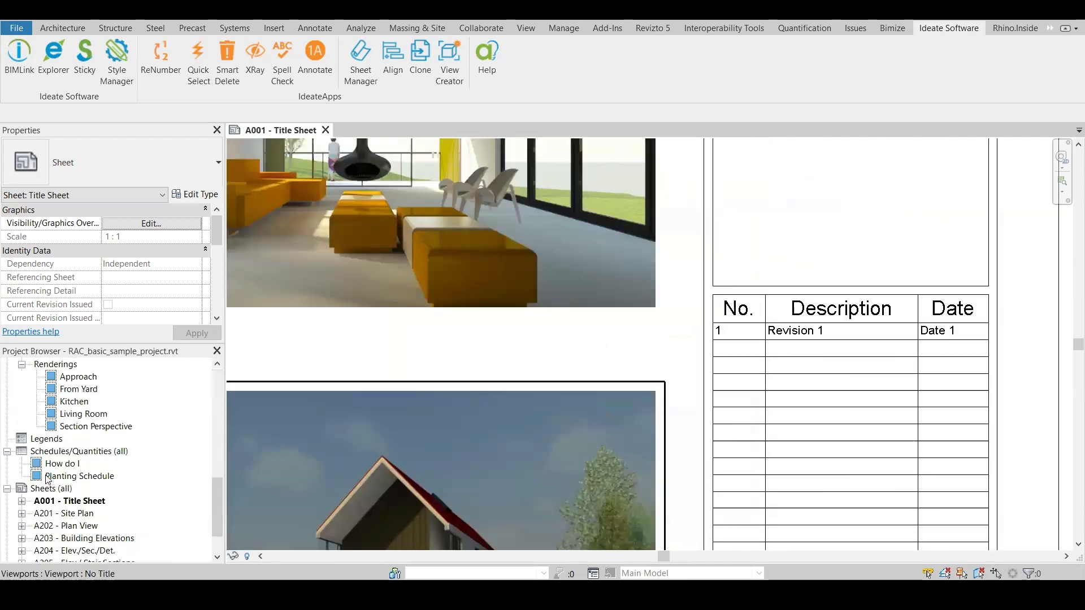
scroll(48, 480, "down", 2)
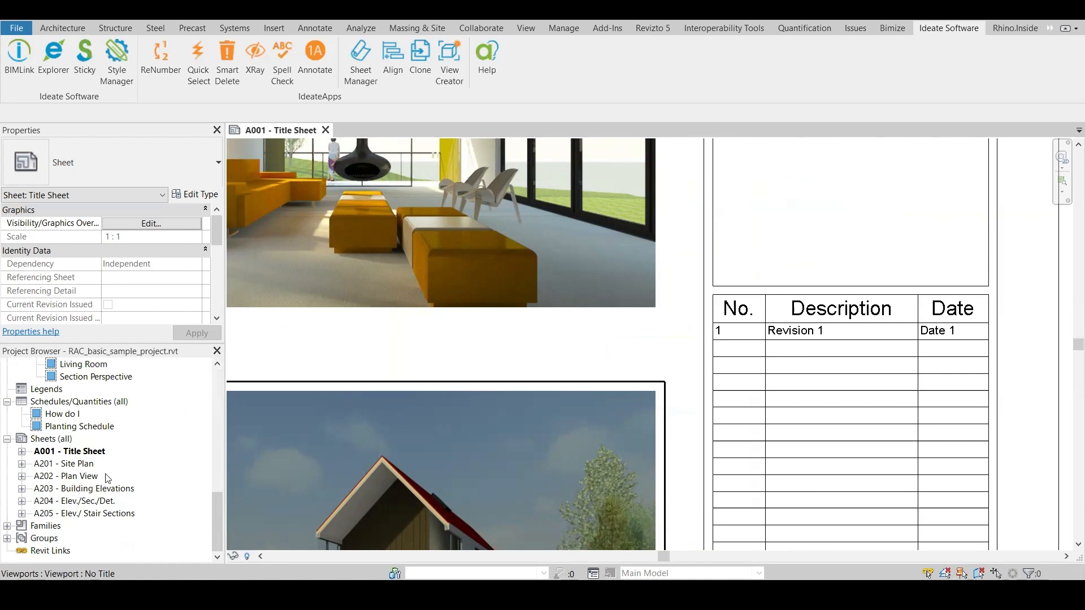
Open sheet A204 - Elev./Sec./Det. and examine the revision table in its title block
left_click(73, 501)
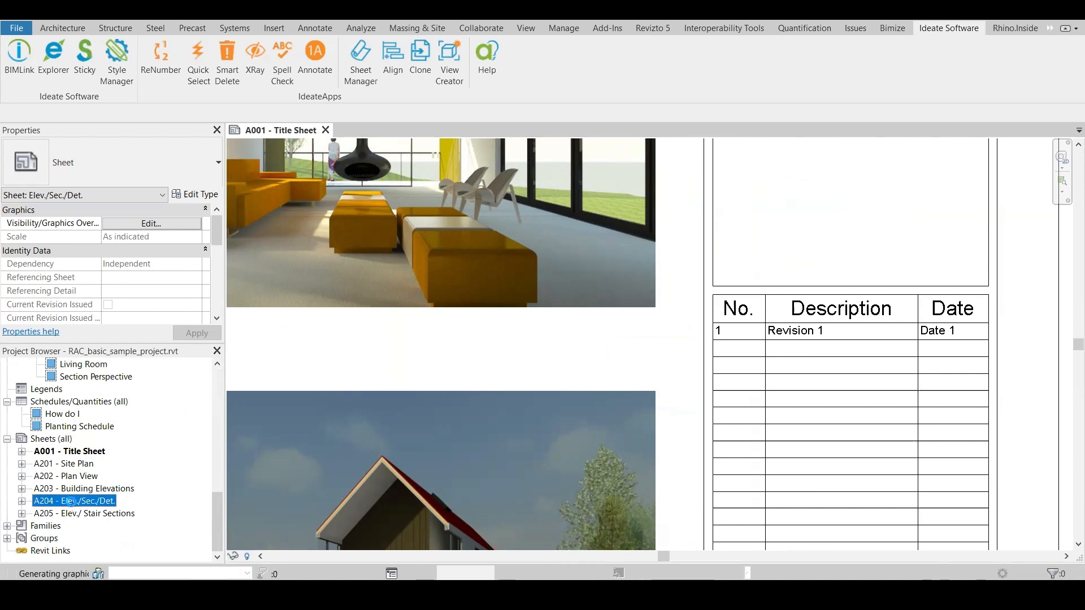
double_click(71, 501)
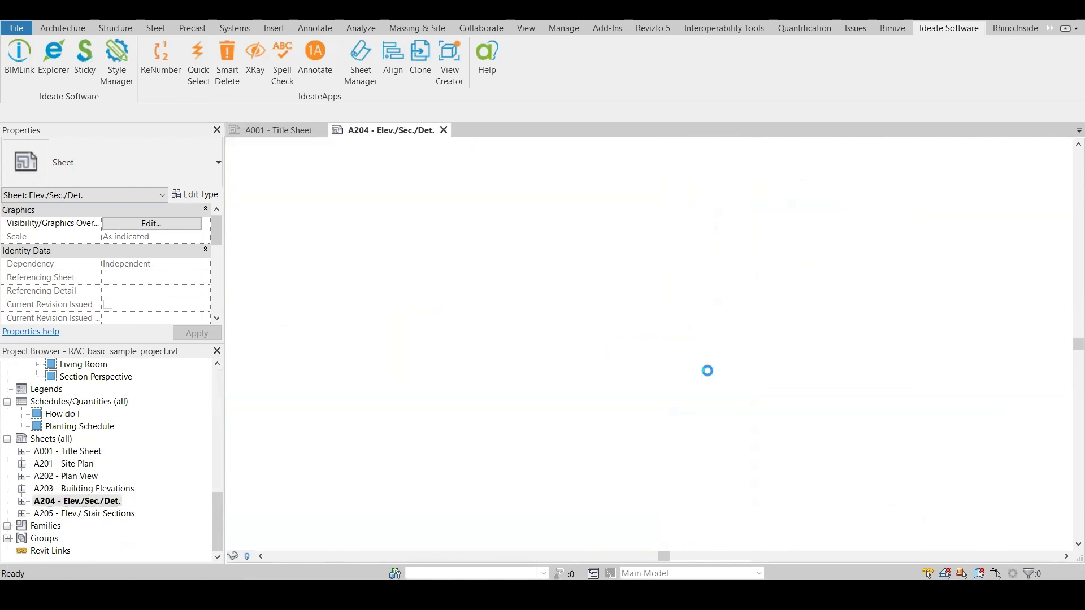
scroll(874, 343, "up", 4)
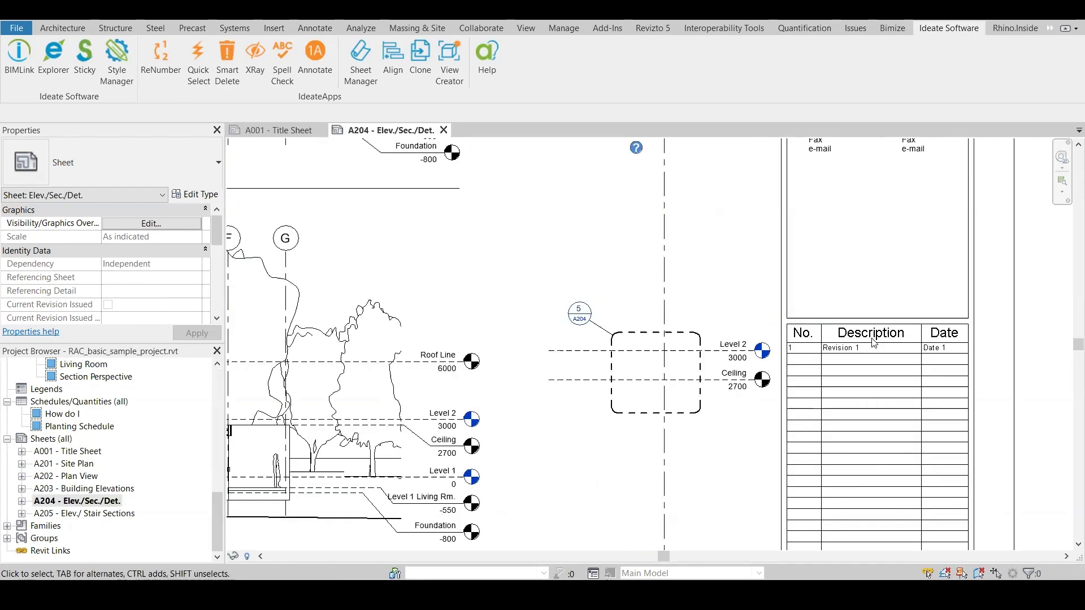
scroll(794, 364, "up", 2)
middle_click_drag(716, 354, 537, 299)
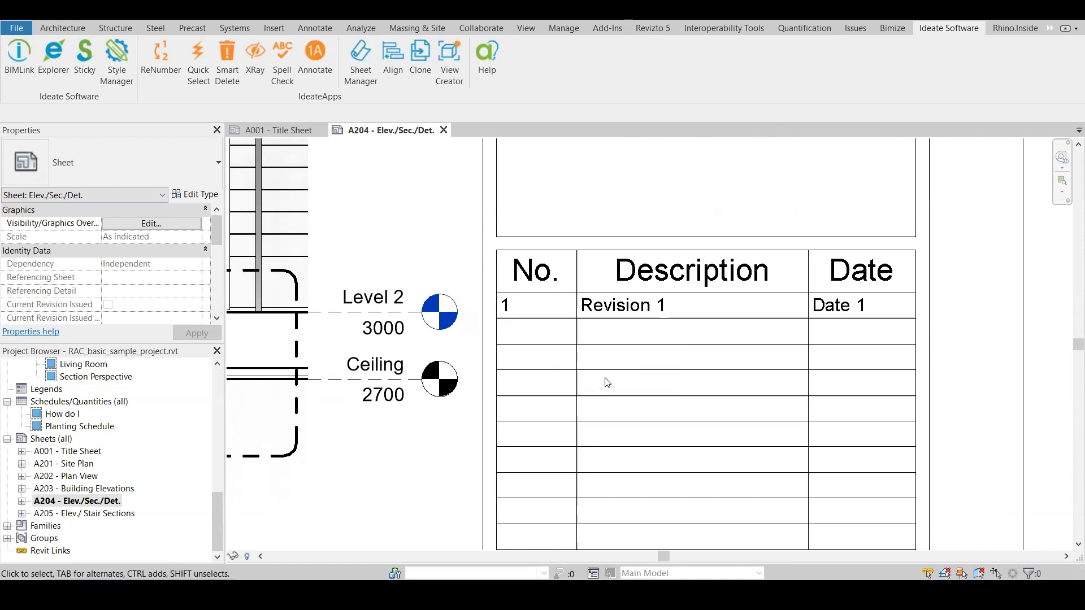
scroll(619, 429, "down", 2)
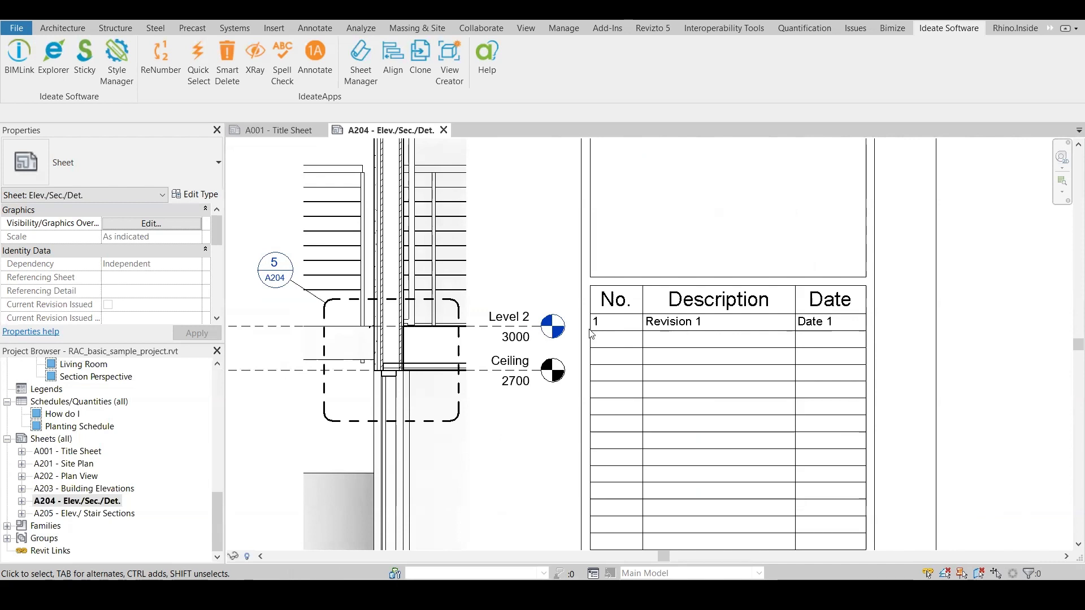
scroll(720, 404, "down", 1)
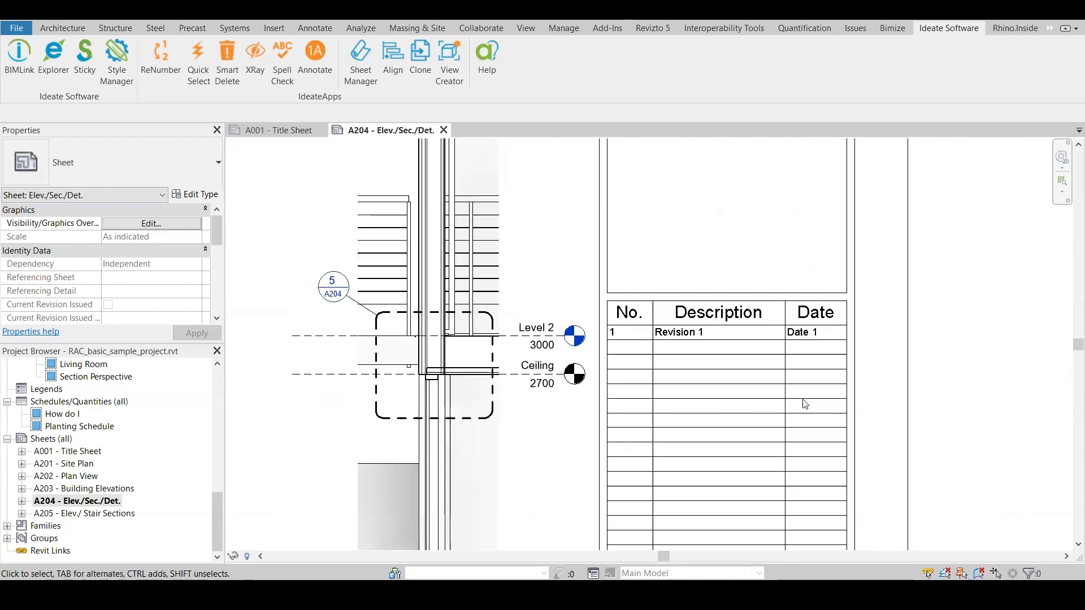
scroll(925, 362, "down", 1)
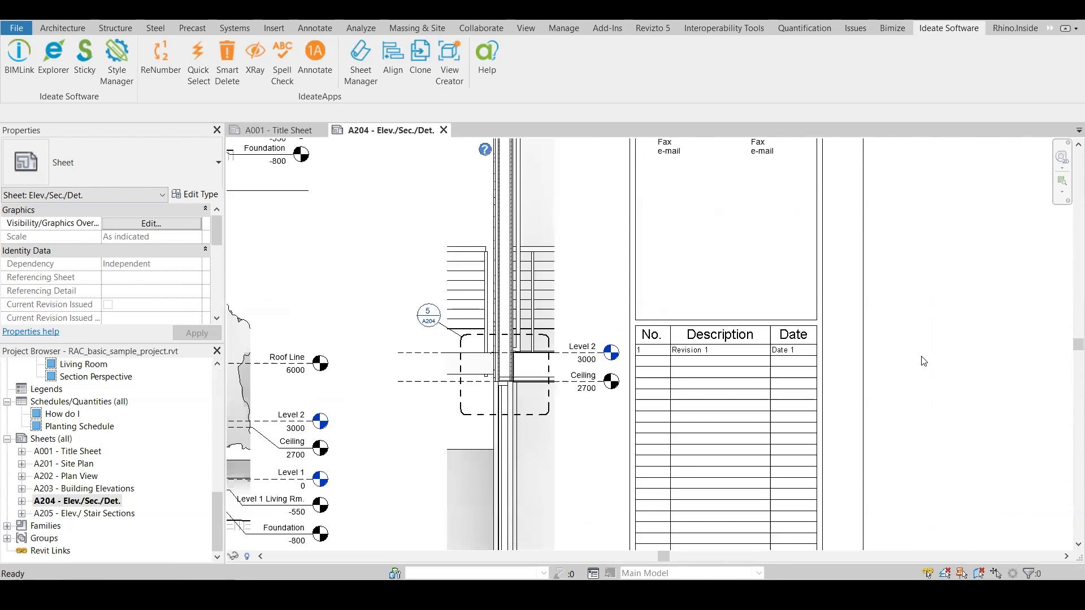
middle_click(921, 361)
middle_click(921, 361)
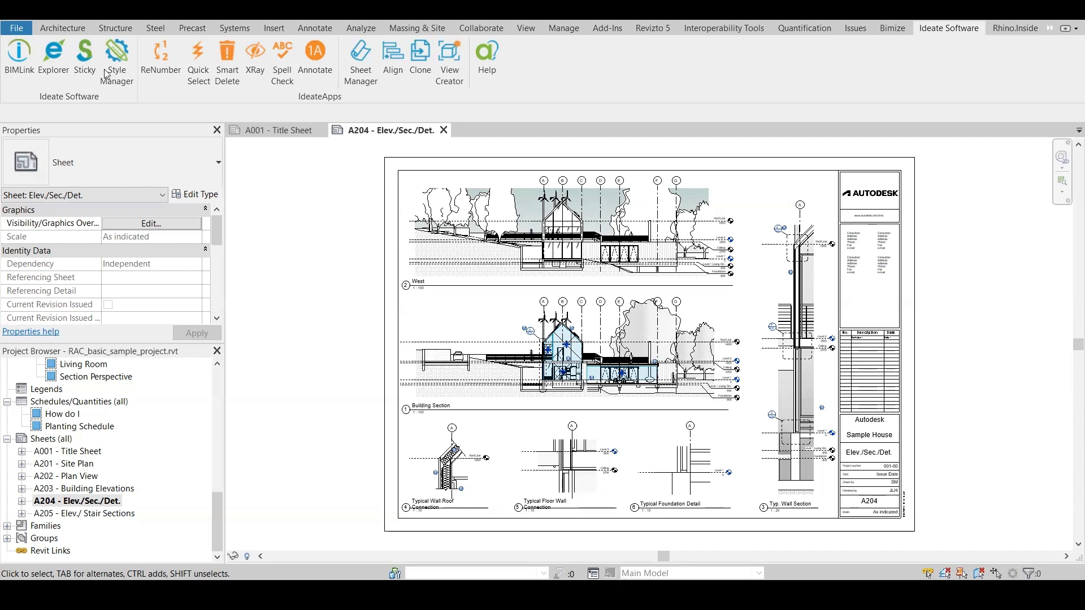
Start a new link in Ideate BIMLink and view the sample links in the 08 Revision Management folder
left_click(19, 56)
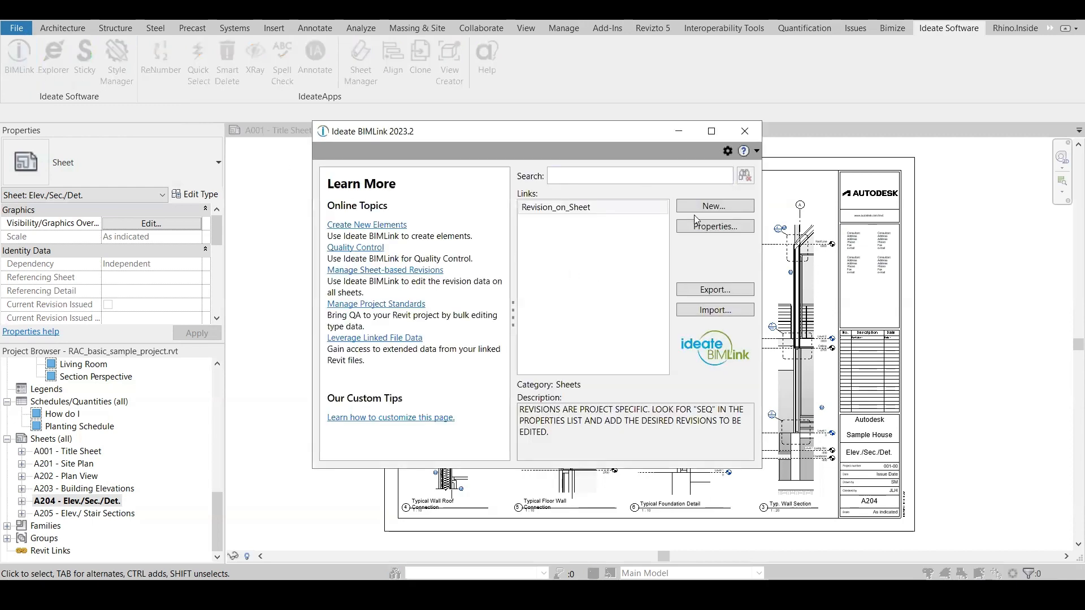
left_click(700, 207)
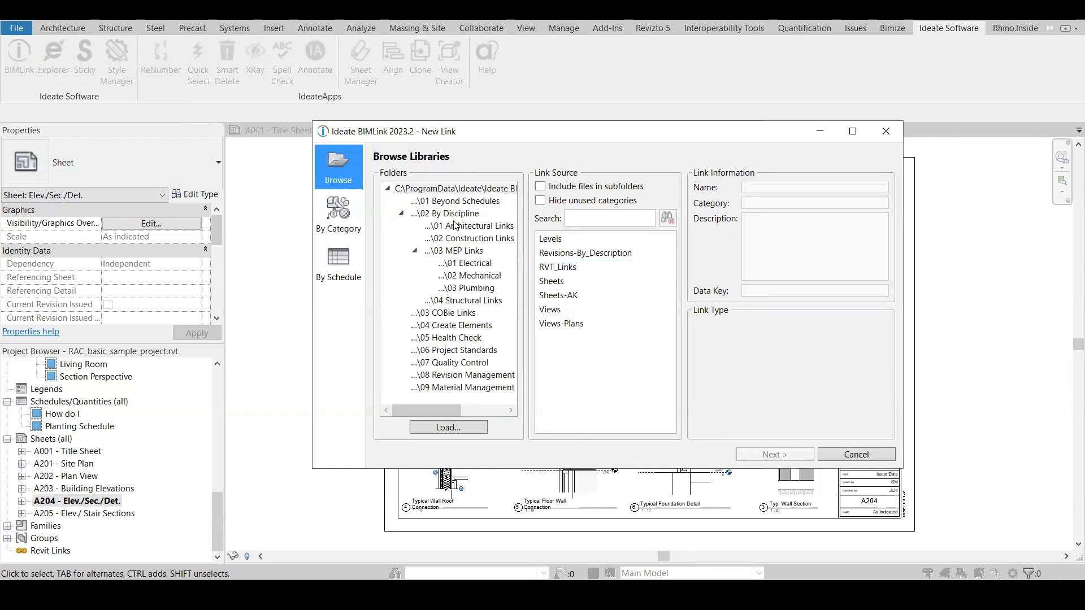
left_click(447, 375)
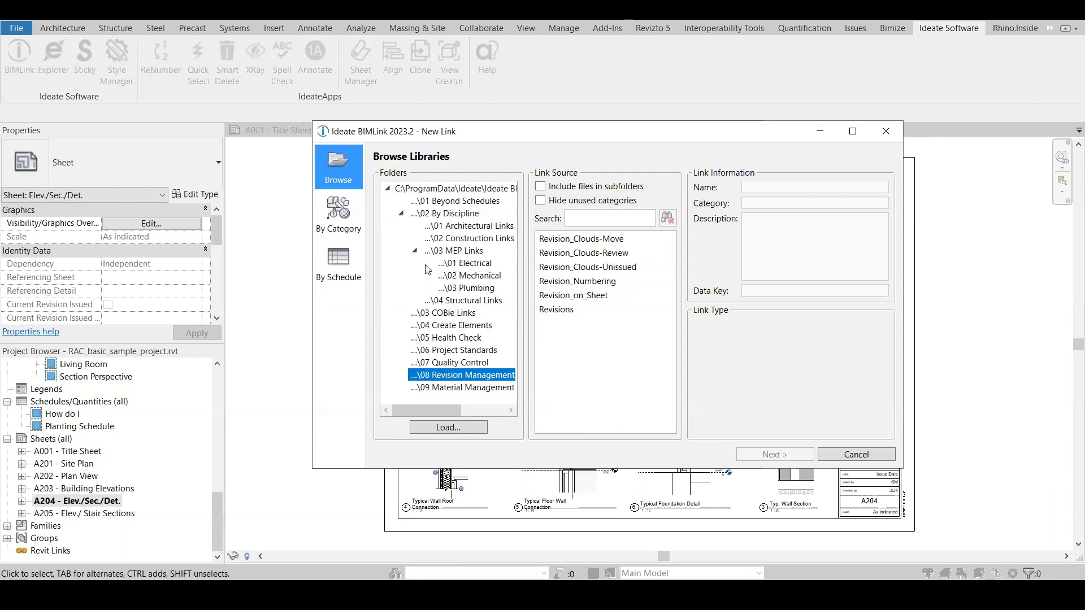
Browse the Mechanical, Electrical and Plumbing sample links under 03 MEP Links, viewing the Air Terminals link information
left_click(457, 277)
left_click(456, 277)
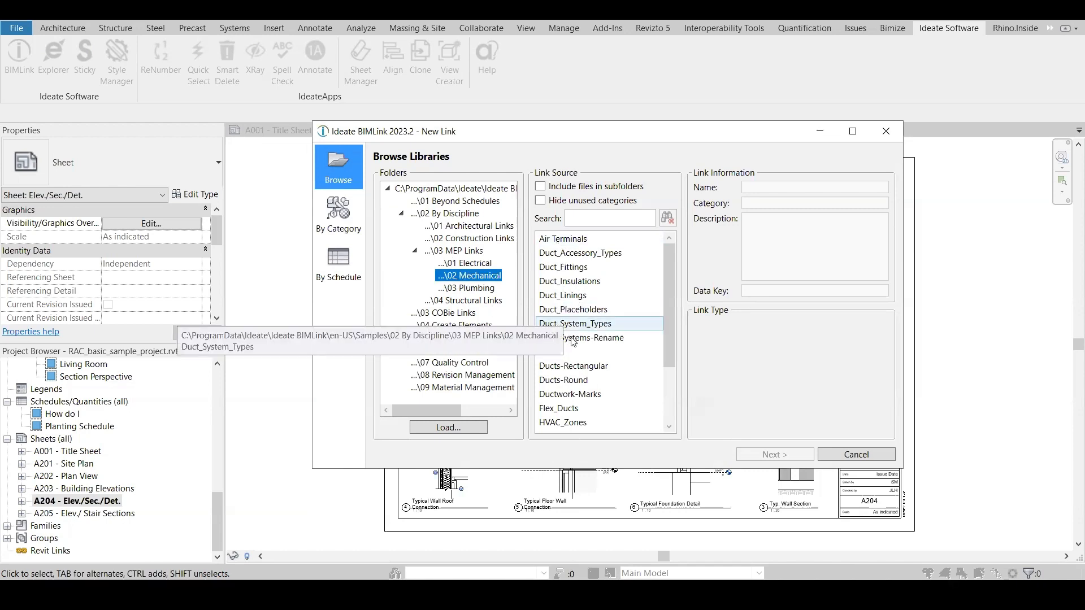
scroll(572, 338, "down", 1)
scroll(603, 287, "up", 1)
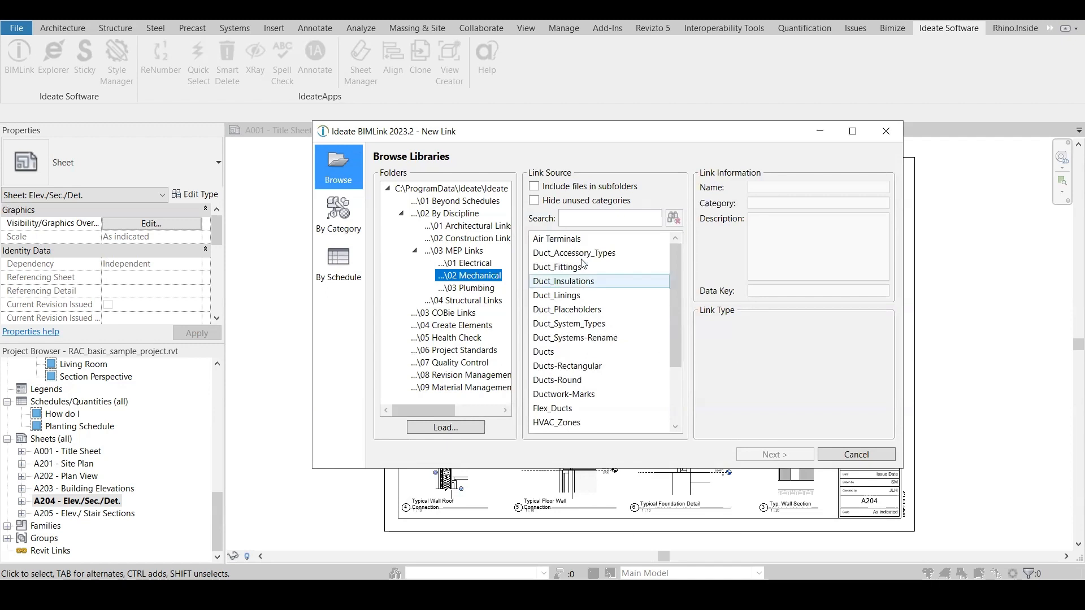
left_click(581, 239)
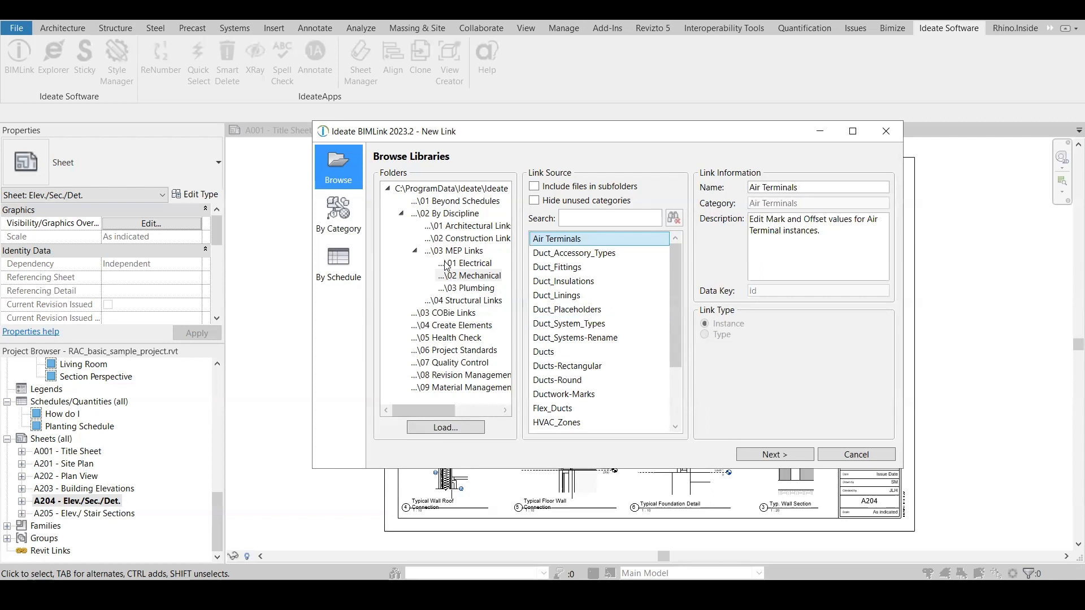
left_click(485, 263)
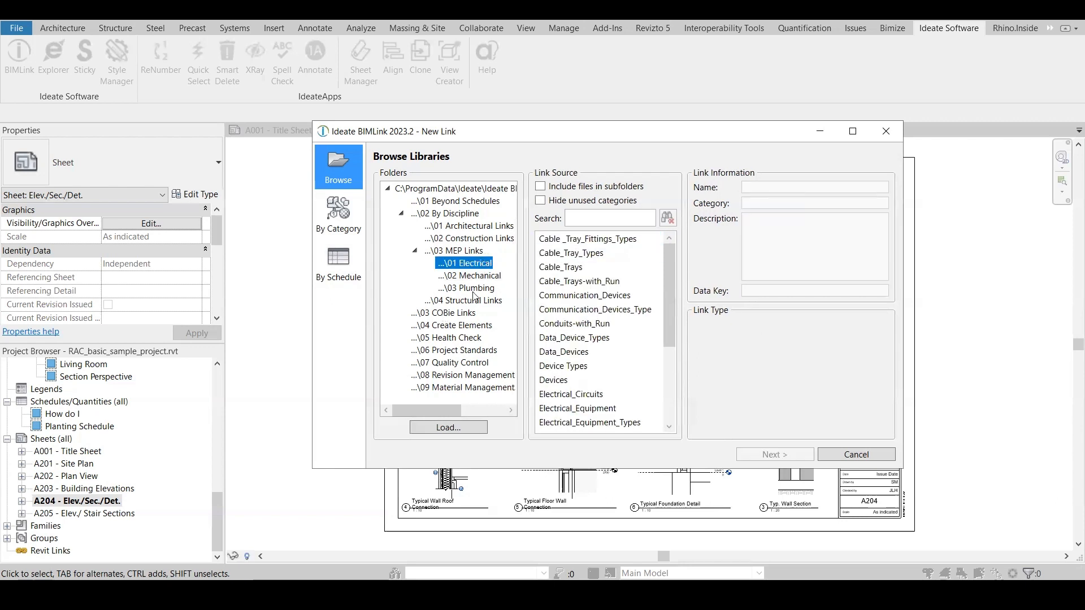
left_click(477, 290)
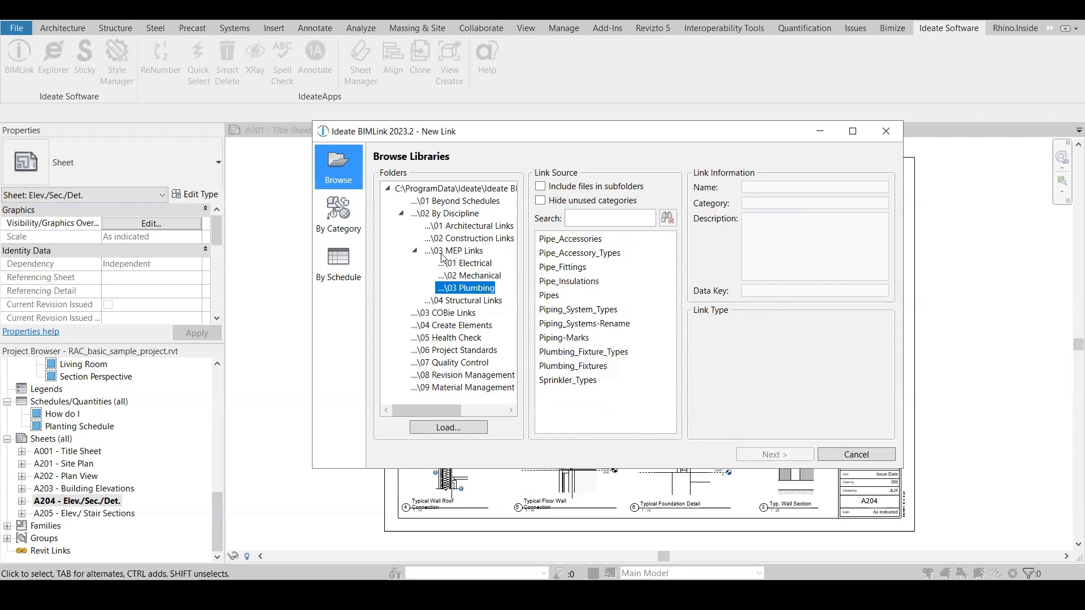
Look through the sample links in the 01 Architectural Links folder
left_click(451, 227)
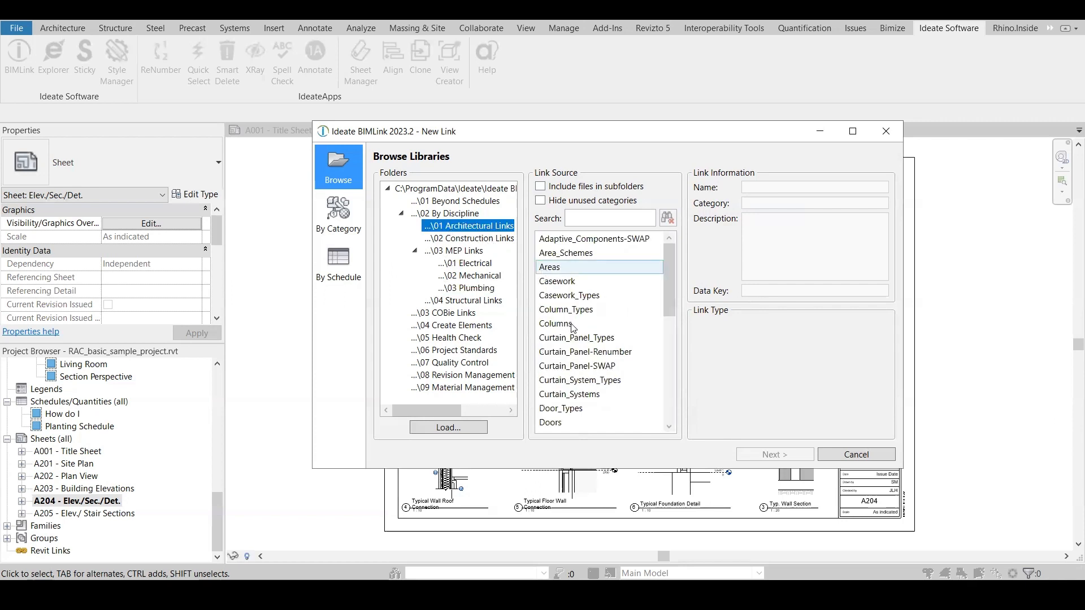
scroll(573, 325, "down", 1)
scroll(623, 327, "down", 4)
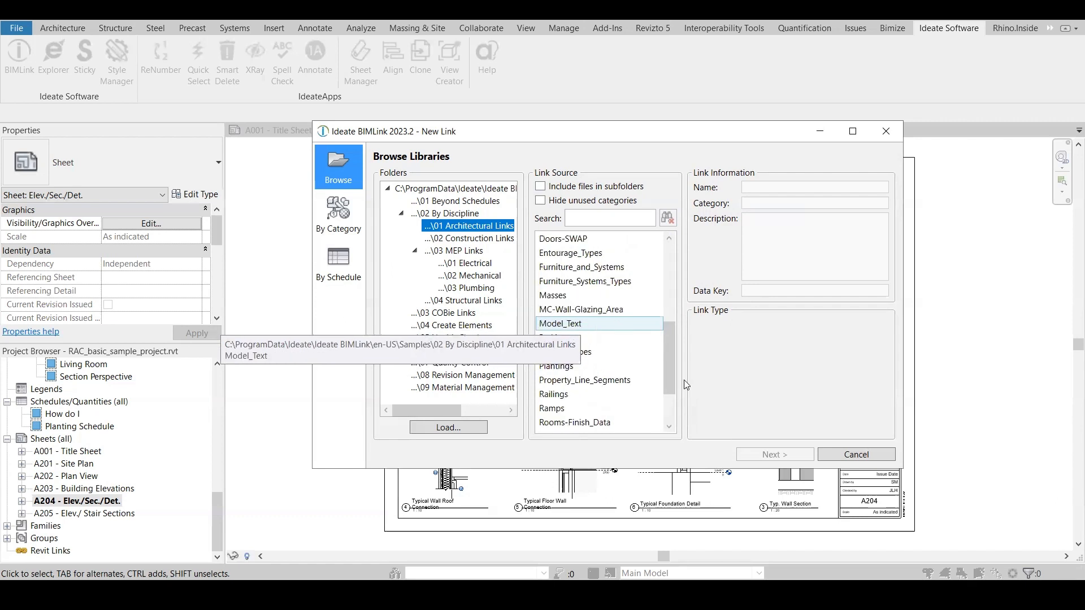
scroll(675, 382, "down", 1)
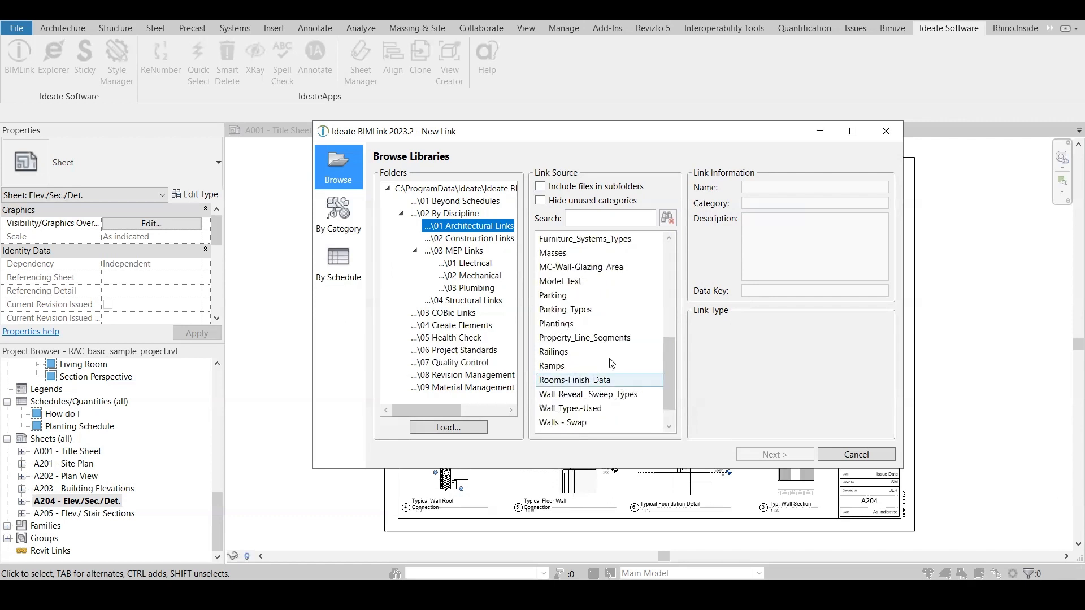
scroll(594, 374, "down", 1)
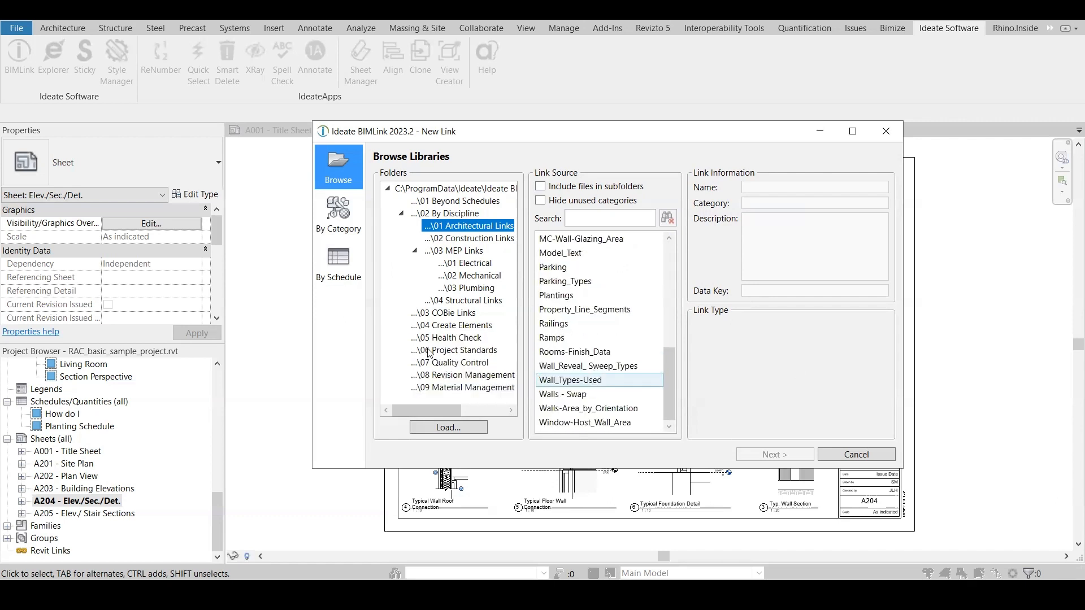